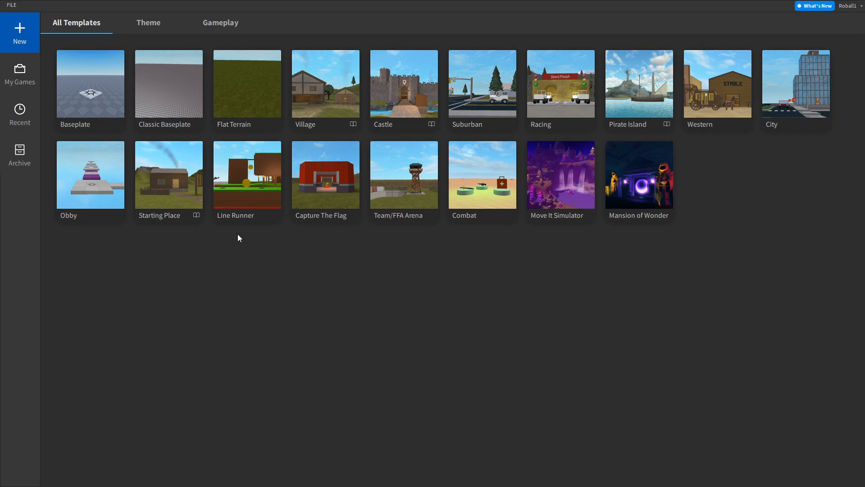
- Create a new place from the Baseplate template, insert a block part and place it beside the spawn location
{"action": "left_click", "coordinate": [81, 86]}
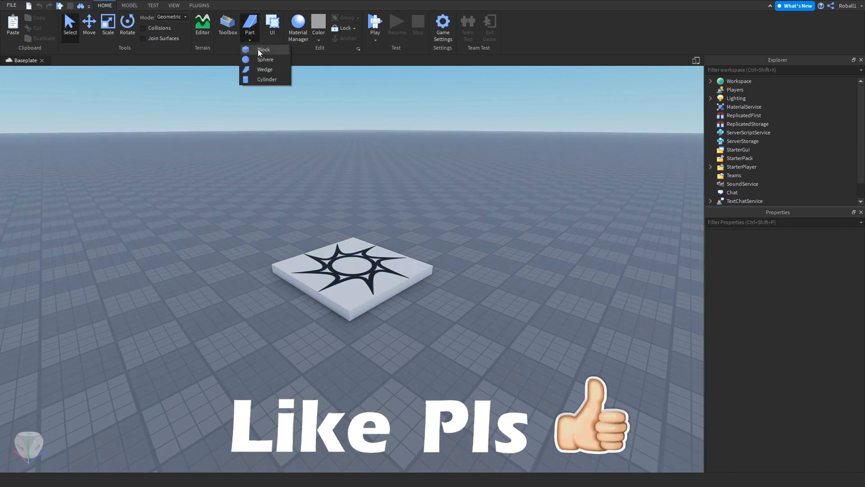
{"action": "left_click", "coordinate": [262, 50]}
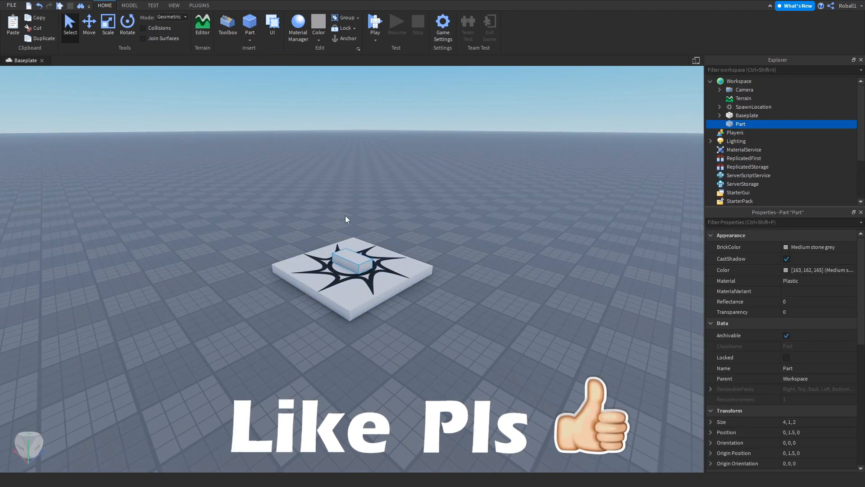
{"action": "left_click_drag", "start_coordinate": [364, 266], "coordinate": [477, 331]}
{"action": "right_click_drag", "start_coordinate": [477, 331], "coordinate": [477, 332]}
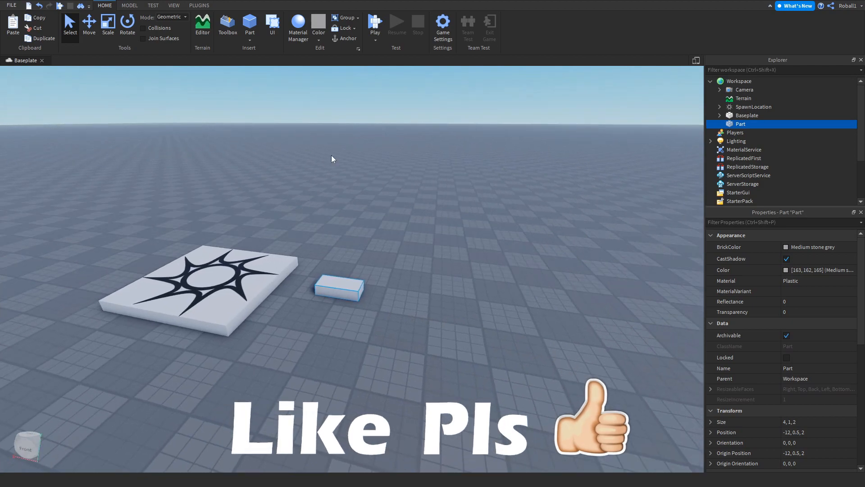
- Set the move snapping to 1 stud and scale the block to 7 × 8 × 7 studs
{"action": "left_click", "coordinate": [130, 6]}
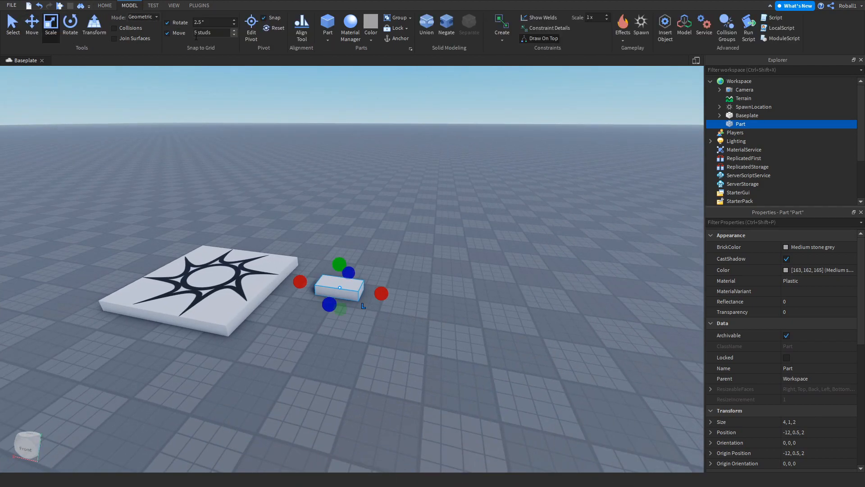
{"action": "right_click_drag", "start_coordinate": [265, 170], "coordinate": [342, 219]}
{"action": "left_click_drag", "start_coordinate": [302, 292], "coordinate": [288, 339]}
{"action": "left_click_drag", "start_coordinate": [346, 296], "coordinate": [410, 185]}
{"action": "right_click_drag", "start_coordinate": [398, 232], "coordinate": [423, 208]}
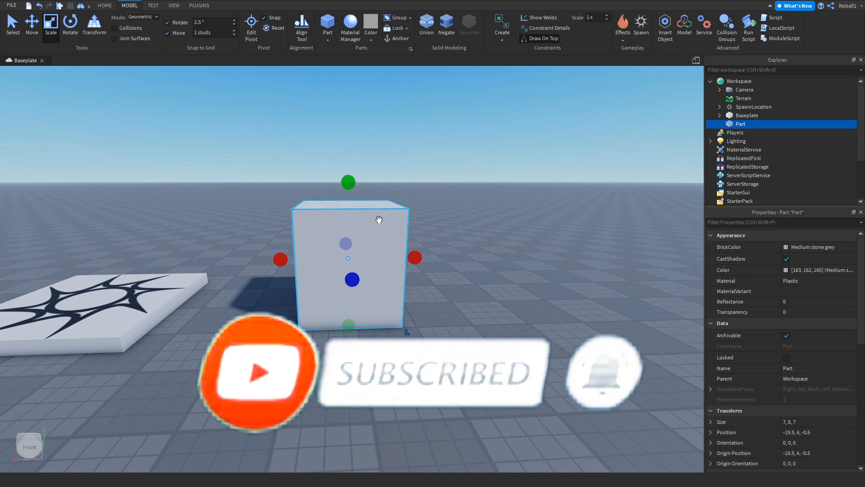
- Insert a Highlight object into the block
{"action": "key", "text": "ctrl+i"}
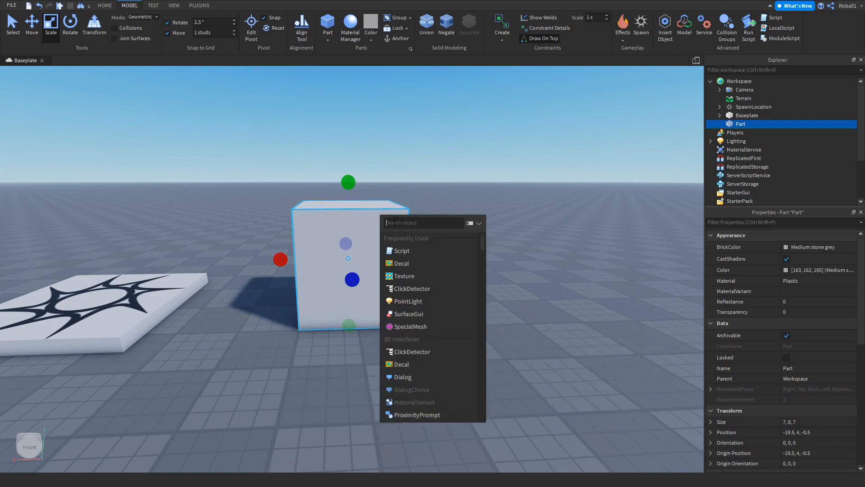
{"action": "right_click", "coordinate": [363, 228]}
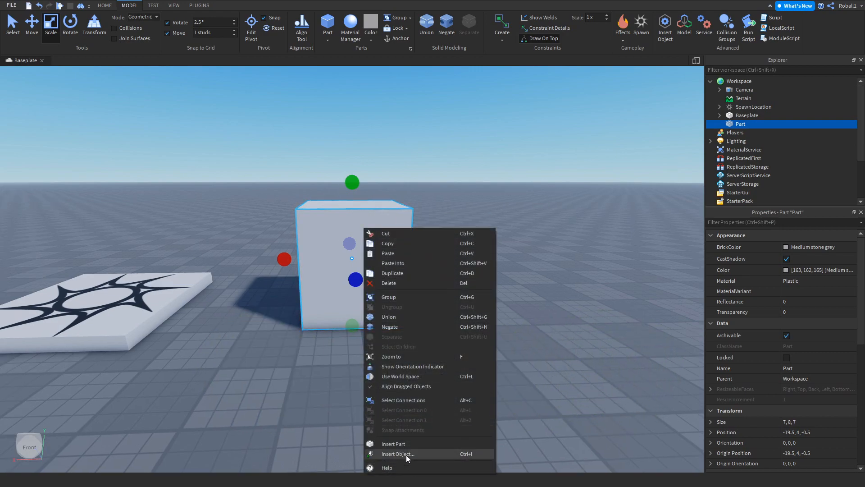
{"action": "left_click", "coordinate": [406, 452]}
{"action": "type", "text": "high"}
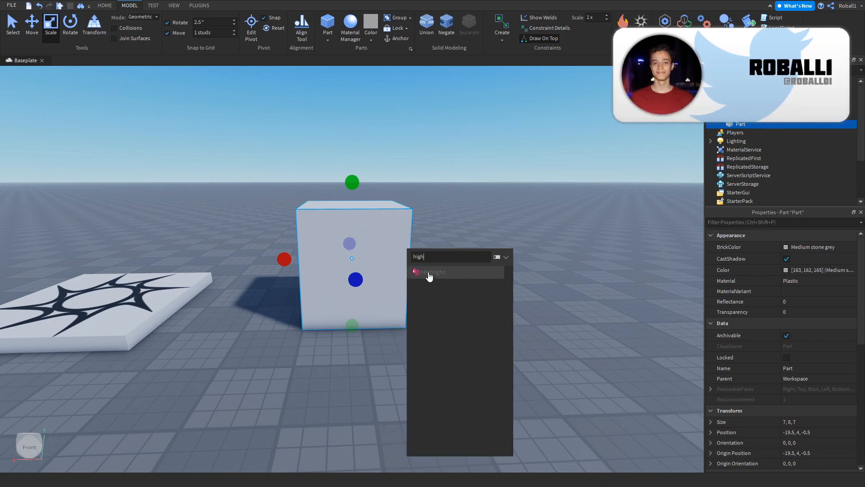
{"action": "left_click", "coordinate": [429, 273]}
{"action": "left_click", "coordinate": [500, 296]}
{"action": "right_click_drag", "start_coordinate": [500, 296], "coordinate": [500, 295]}
{"action": "key", "text": "d"}
{"action": "key", "text": "w"}
{"action": "right_click_drag", "start_coordinate": [561, 339], "coordinate": [561, 339]}
{"action": "key", "text": "s"}
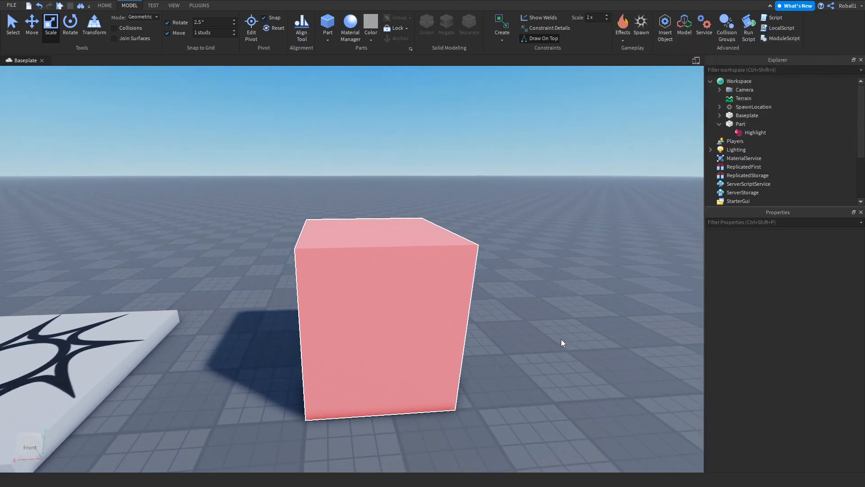
{"action": "key", "text": "w"}
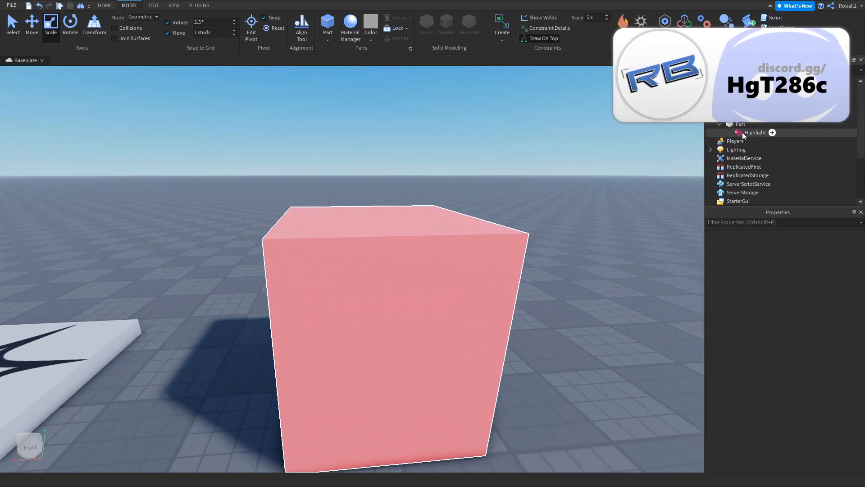
- Move the Highlight out of the block directly into Workspace and examine its effect on the whole scene
{"action": "left_click_drag", "start_coordinate": [743, 135], "coordinate": [739, 81]}
{"action": "right_click_drag", "start_coordinate": [538, 195], "coordinate": [516, 211]}
{"action": "key", "text": "q"}
{"action": "right_click_drag", "start_coordinate": [408, 287], "coordinate": [407, 285]}
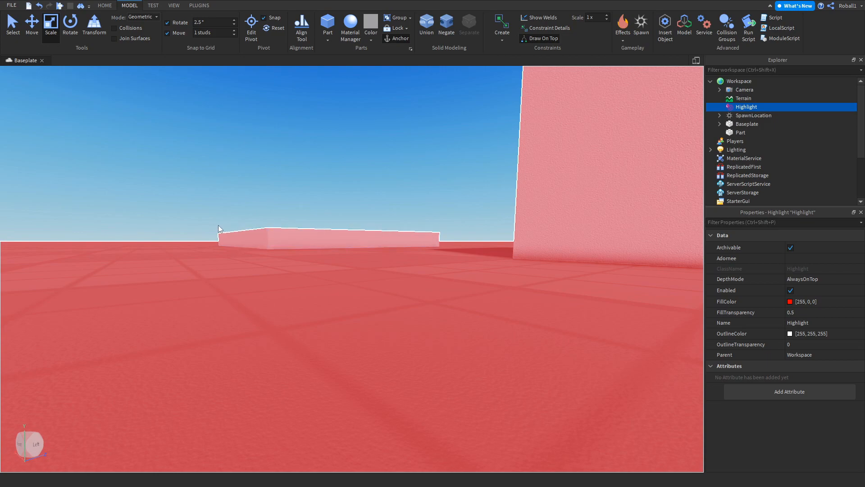
{"action": "right_click_drag", "start_coordinate": [425, 231], "coordinate": [424, 232]}
{"action": "key", "text": "e"}
{"action": "key", "text": "e"}
{"action": "right_click_drag", "start_coordinate": [337, 243], "coordinate": [338, 243]}
{"action": "key", "text": "s"}
{"action": "key", "text": "w"}
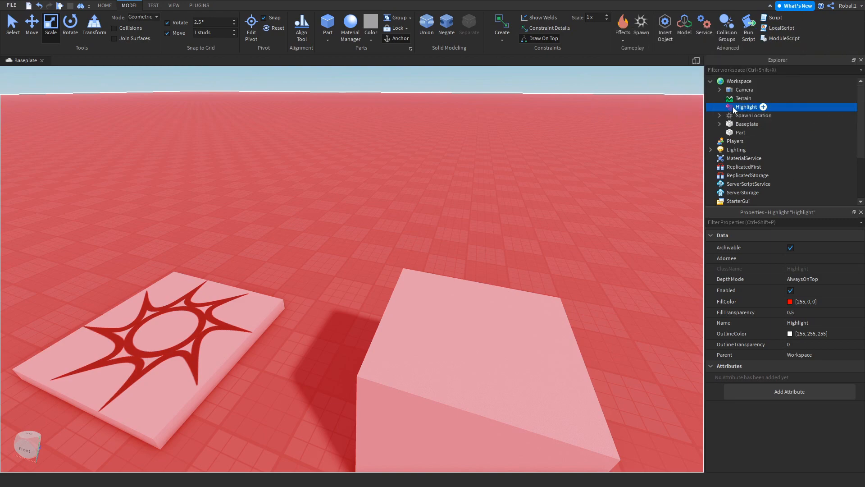
- Delete the Highlight object from Workspace
{"action": "key", "text": "Delete"}
{"action": "key", "text": "d"}
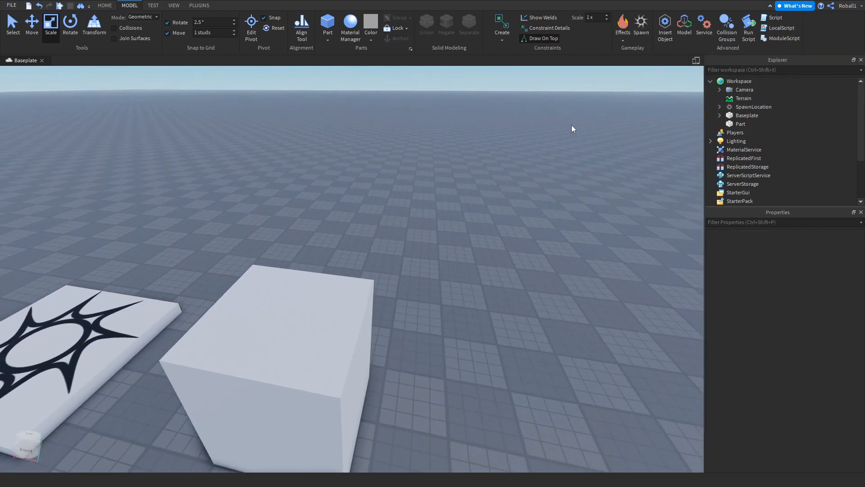
{"action": "key", "text": "s"}
{"action": "key", "text": "w"}
{"action": "key", "text": "q"}
- Hide the Properties window and show it again
{"action": "left_click", "coordinate": [171, 7]}
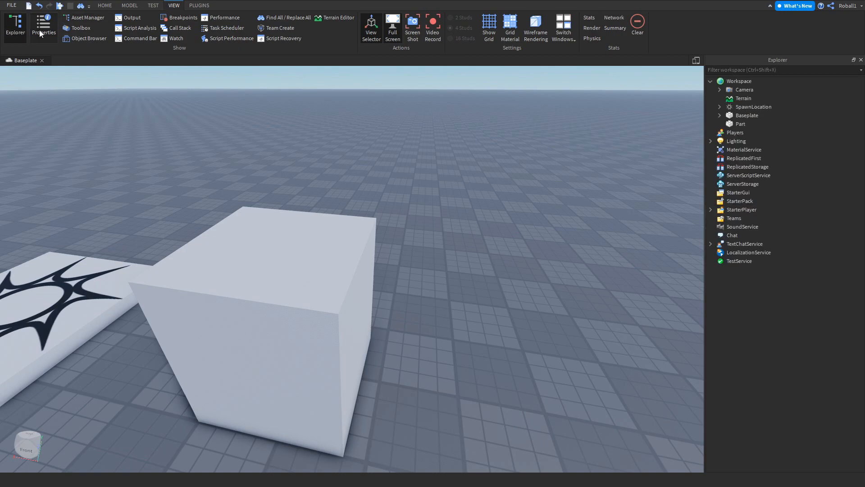
{"action": "left_click", "coordinate": [137, 5]}
{"action": "right_click_drag", "start_coordinate": [459, 209], "coordinate": [447, 195]}
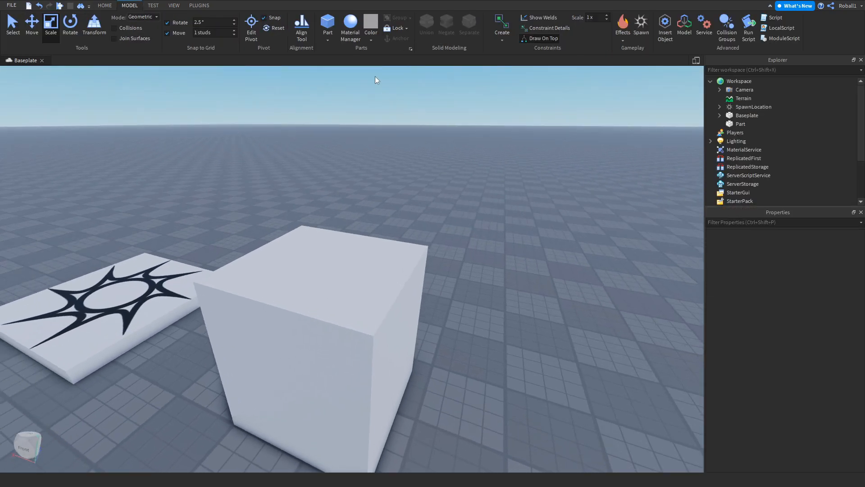
- Insert a sphere part beside the block and scale it to 10 × 10 × 10 studs
{"action": "key", "text": "d"}
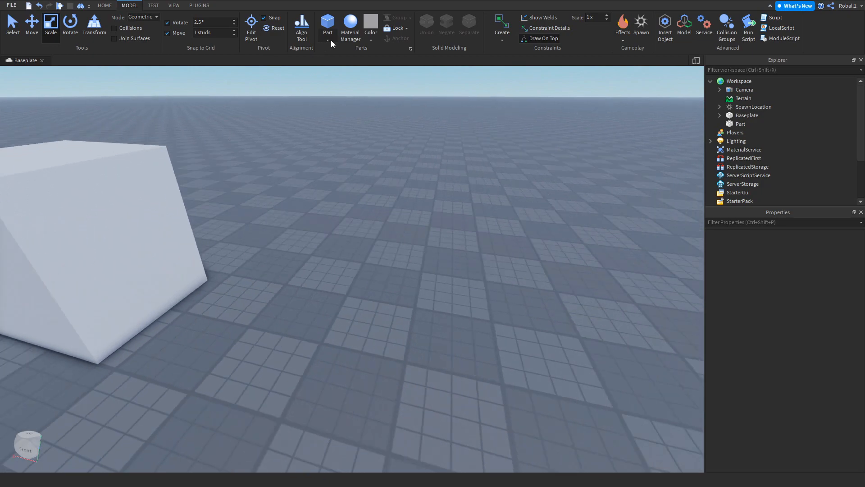
{"action": "left_click", "coordinate": [331, 39]}
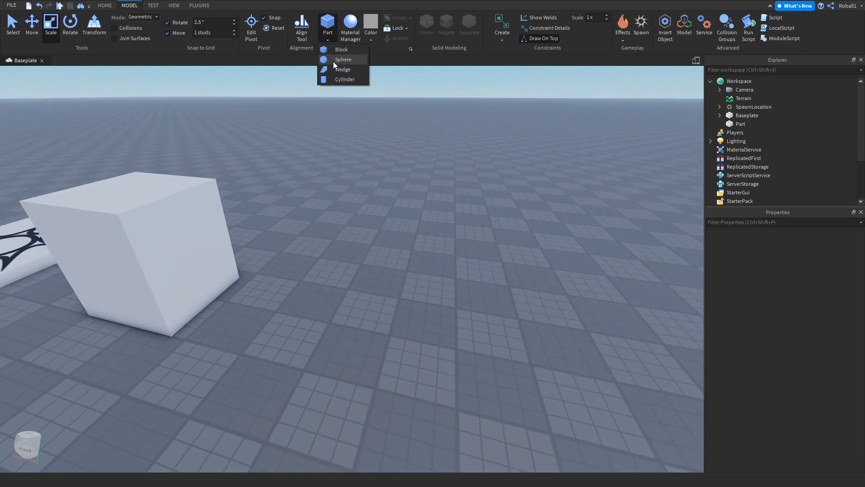
{"action": "left_click", "coordinate": [334, 61]}
{"action": "left_click_drag", "start_coordinate": [335, 203], "coordinate": [327, 118]}
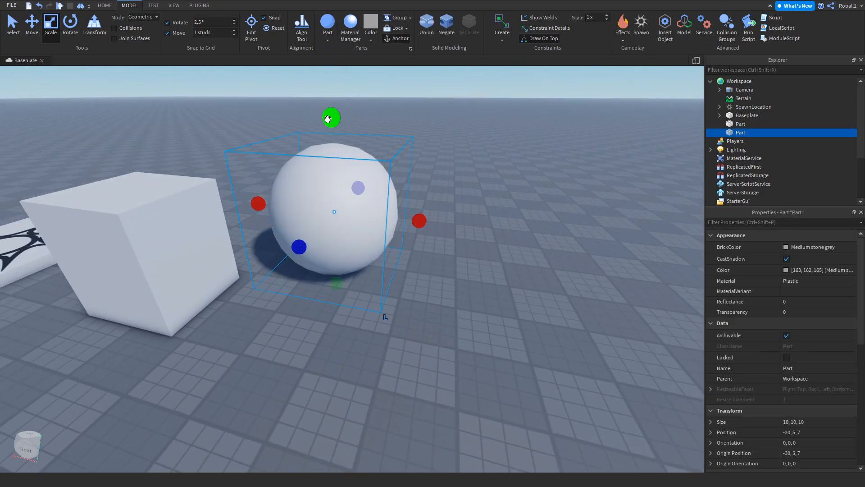
{"action": "left_click", "coordinate": [312, 97]}
- Insert a wedge part on the baseplate beside the sphere and scale it to 12 × 3 × 6 studs
{"action": "left_click", "coordinate": [327, 41]}
{"action": "left_click", "coordinate": [338, 70]}
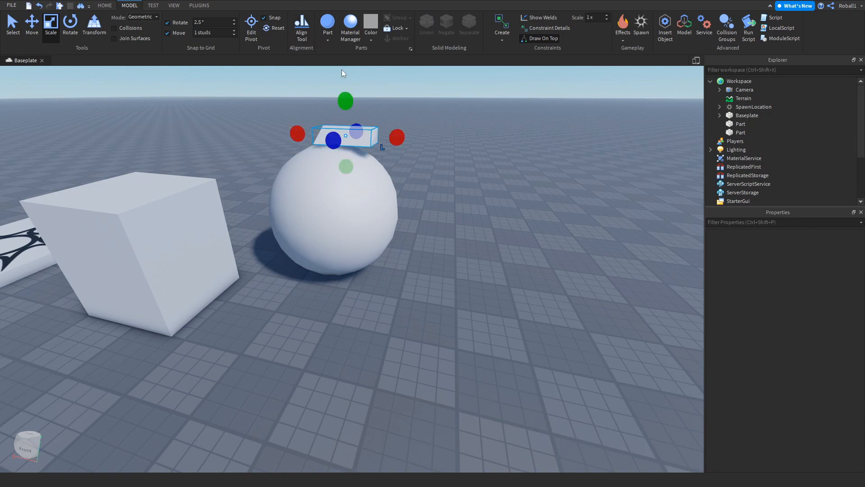
{"action": "left_click_drag", "start_coordinate": [353, 131], "coordinate": [274, 34]}
- Insert a cylinder part, place it in front of the block and rotate it upright
{"action": "left_click", "coordinate": [328, 41]}
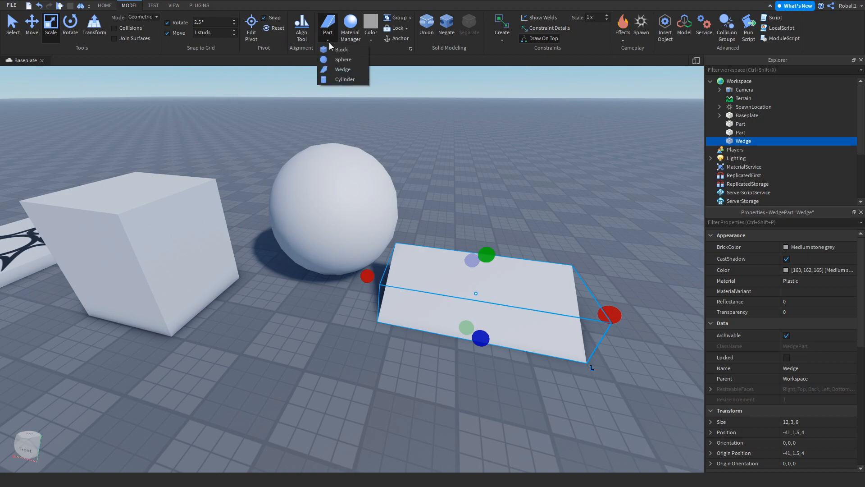
{"action": "left_click", "coordinate": [347, 79]}
{"action": "left_click_drag", "start_coordinate": [375, 142], "coordinate": [321, 393]}
{"action": "left_click_drag", "start_coordinate": [285, 365], "coordinate": [279, 326], "text": "shift"}
{"action": "left_click_drag", "start_coordinate": [133, 328], "coordinate": [203, 336], "text": "ctrl"}
{"action": "key", "text": "ctrl+t"}
{"action": "key", "text": "ctrl+r"}
{"action": "key", "text": "ctrl+t"}
- Scale the upright cylinder to roughly the block's height and position it next to the block
{"action": "mouse_move", "coordinate": [261, 349]}
{"action": "left_mouse_down"}
{"action": "mouse_move", "coordinate": [286, 338]}
{"action": "mouse_move", "coordinate": [270, 353]}
{"action": "left_mouse_up"}
{"action": "left_click_drag", "start_coordinate": [227, 220], "coordinate": [236, 263]}
{"action": "left_click_drag", "start_coordinate": [206, 393], "coordinate": [164, 442], "text": "shift"}
{"action": "left_click_drag", "start_coordinate": [260, 360], "coordinate": [273, 389]}
{"action": "left_click_drag", "start_coordinate": [219, 181], "coordinate": [256, 206]}
{"action": "left_click", "coordinate": [253, 161]}
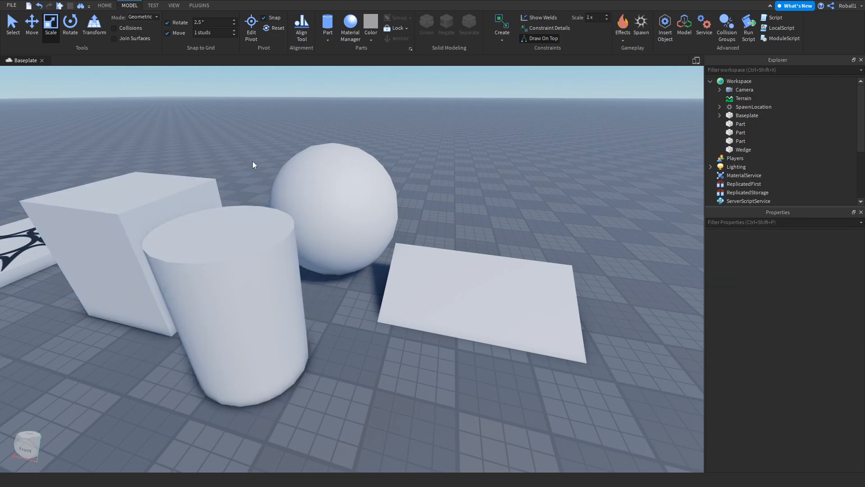
- Spread the sphere, block, wedge and cylinder apart across the baseplate
{"action": "key", "text": "a"}
{"action": "key", "text": "e"}
{"action": "right_click_drag", "start_coordinate": [404, 263], "coordinate": [403, 288]}
{"action": "left_click_drag", "start_coordinate": [404, 266], "coordinate": [405, 185]}
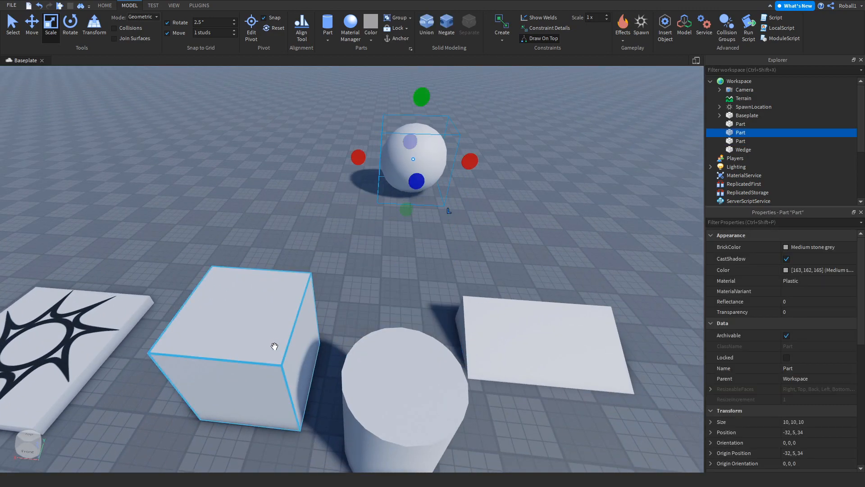
{"action": "left_click_drag", "start_coordinate": [275, 348], "coordinate": [286, 220]}
{"action": "left_click_drag", "start_coordinate": [534, 347], "coordinate": [536, 258]}
{"action": "left_click_drag", "start_coordinate": [354, 440], "coordinate": [386, 193]}
{"action": "key", "text": "d"}
{"action": "key", "text": "e"}
{"action": "left_click_drag", "start_coordinate": [307, 224], "coordinate": [228, 232]}
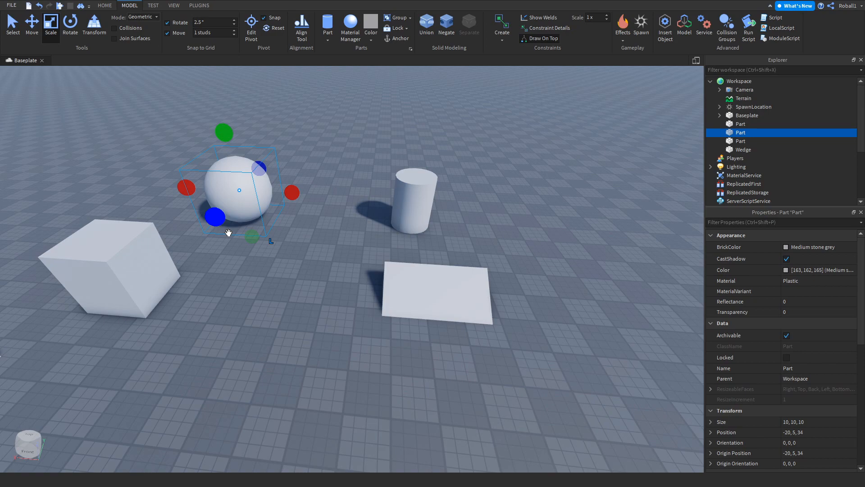
- Insert a Highlight object into the sphere
{"action": "right_click_drag", "start_coordinate": [275, 247], "coordinate": [283, 252]}
{"action": "key", "text": "w"}
{"action": "right_click", "coordinate": [292, 276]}
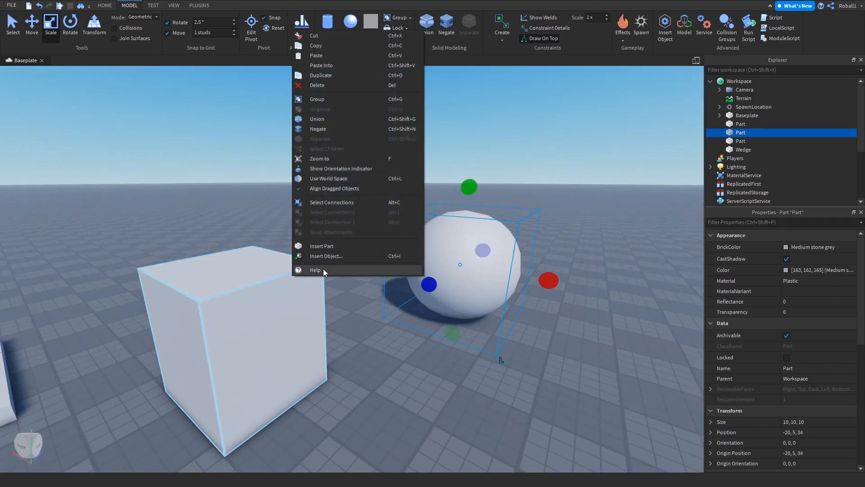
{"action": "left_click", "coordinate": [328, 256]}
{"action": "type", "text": "h"}
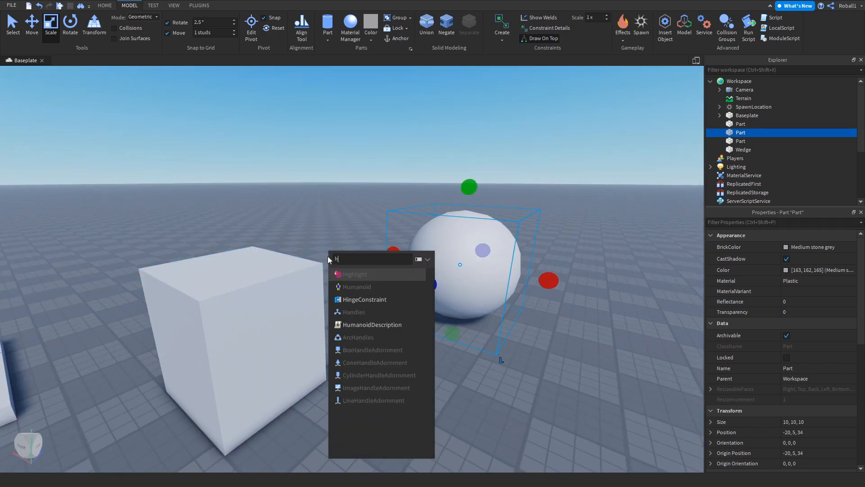
{"action": "left_click", "coordinate": [356, 275]}
- Copy the sphere's Highlight and paste it into the block, the cylinder and the wedge
{"action": "left_click", "coordinate": [750, 141]}
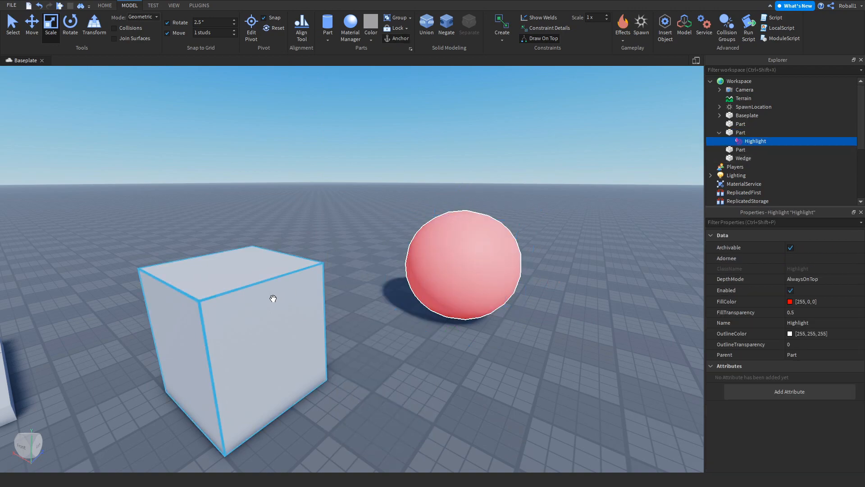
{"action": "right_click", "coordinate": [272, 299]}
{"action": "left_click", "coordinate": [305, 87]}
{"action": "right_click_drag", "start_coordinate": [398, 163], "coordinate": [469, 181]}
{"action": "right_click", "coordinate": [316, 160]}
{"action": "left_click", "coordinate": [342, 197]}
{"action": "left_click", "coordinate": [395, 251]}
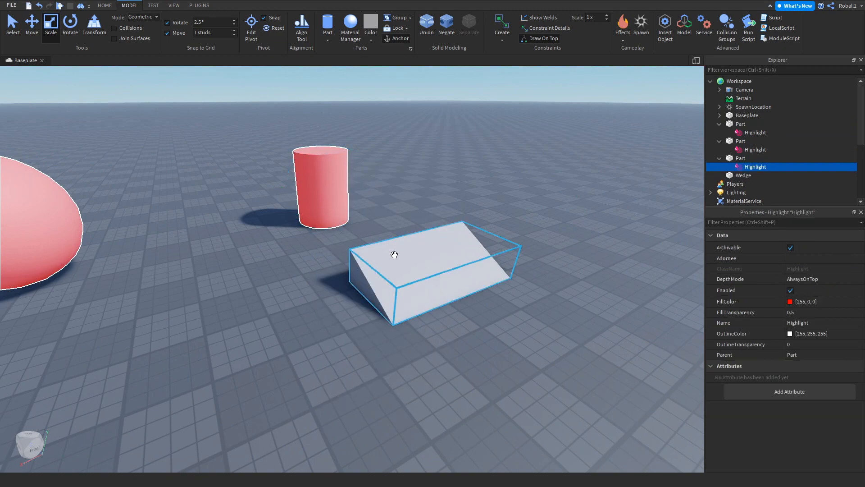
{"action": "right_click", "coordinate": [395, 253]}
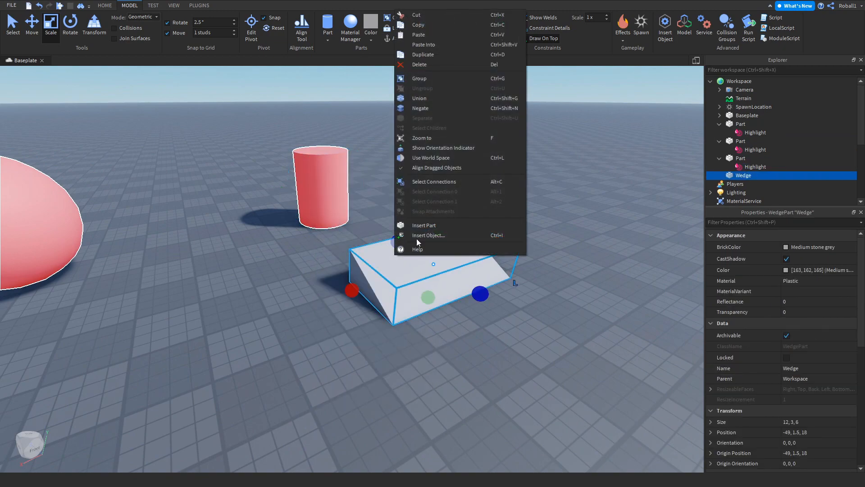
{"action": "left_click", "coordinate": [423, 44]}
- Insert the "2019 Sports Car // Rosh" model from the Toolbox's vehicle category and move it clear of the highlighted shapes
{"action": "left_click", "coordinate": [105, 5]}
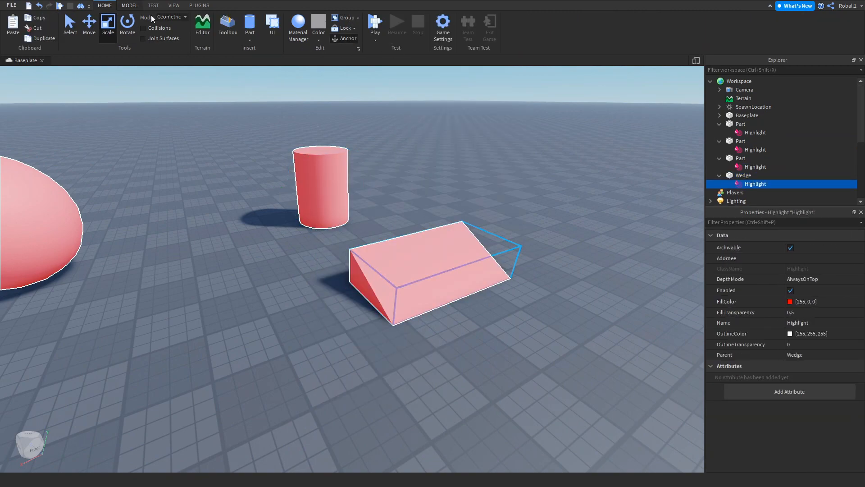
{"action": "left_click", "coordinate": [222, 28]}
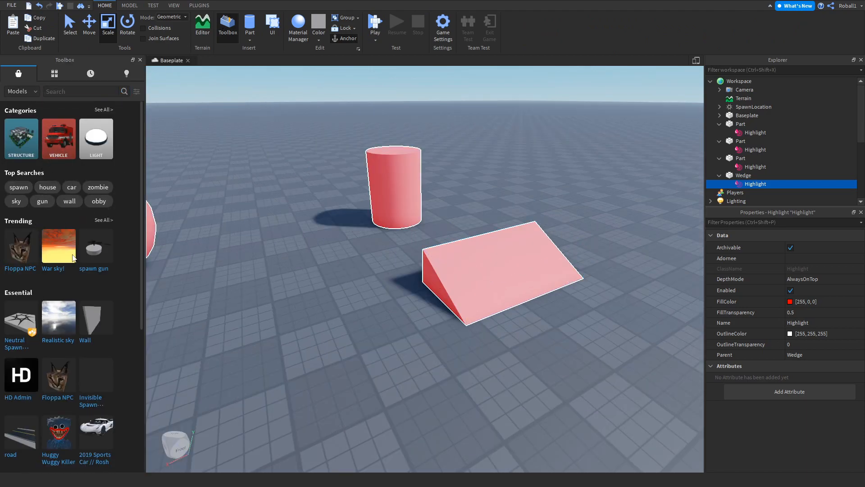
{"action": "left_click", "coordinate": [56, 135]}
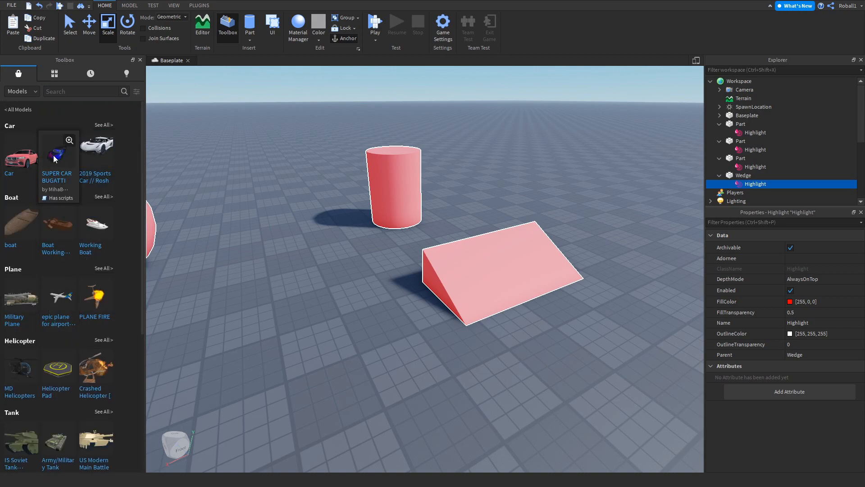
{"action": "left_click", "coordinate": [526, 262]}
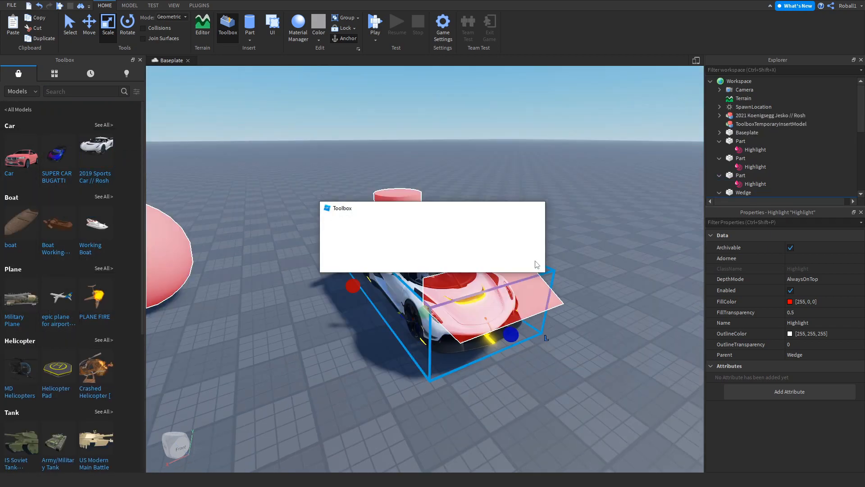
{"action": "left_click_drag", "start_coordinate": [444, 293], "coordinate": [280, 230]}
{"action": "key", "text": "f"}
{"action": "right_click_drag", "start_coordinate": [384, 289], "coordinate": [384, 267]}
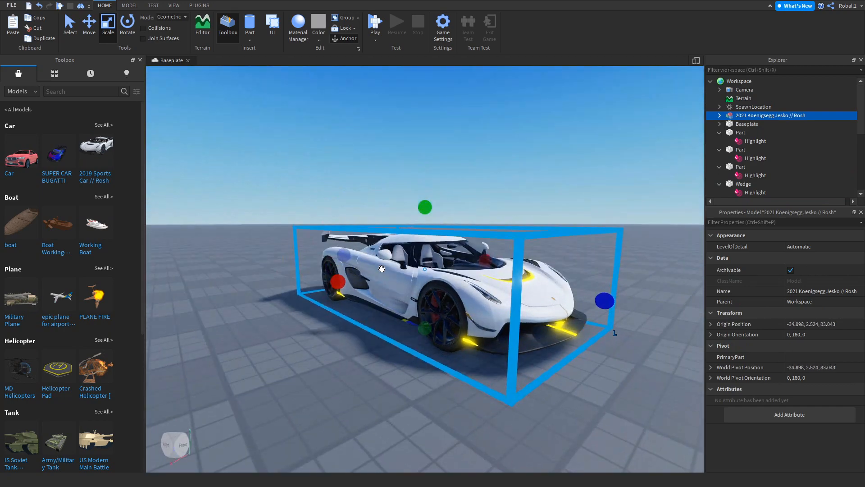
- Insert a Highlight object into the sports car model and examine the highlighted car from the front
{"action": "right_click", "coordinate": [390, 269]}
{"action": "left_click", "coordinate": [418, 252]}
{"action": "type", "text": "h"}
{"action": "left_click", "coordinate": [436, 274]}
{"action": "right_click_drag", "start_coordinate": [413, 348], "coordinate": [413, 347]}
{"action": "left_click", "coordinate": [410, 410]}
{"action": "right_click_drag", "start_coordinate": [435, 400], "coordinate": [433, 398]}
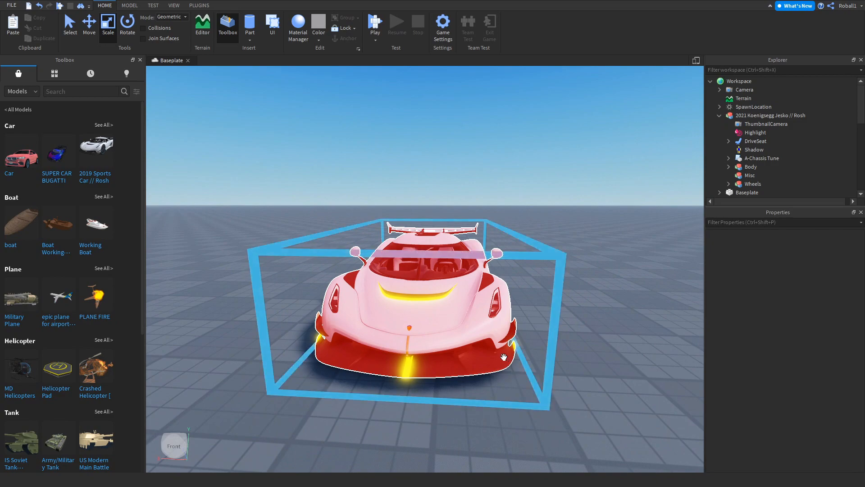
{"action": "right_click_drag", "start_coordinate": [575, 332], "coordinate": [513, 364]}
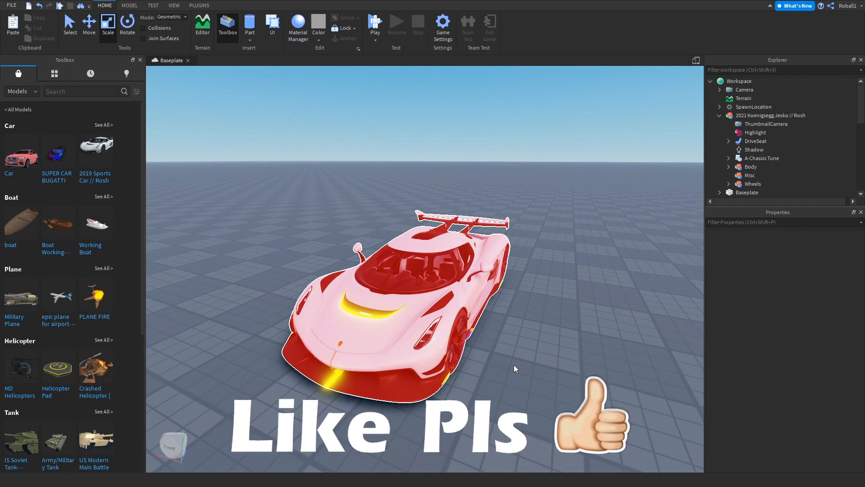
- Move the highlighted sports car to several spots on the baseplate and view it from different angles
{"action": "right_click_drag", "start_coordinate": [511, 360], "coordinate": [512, 341]}
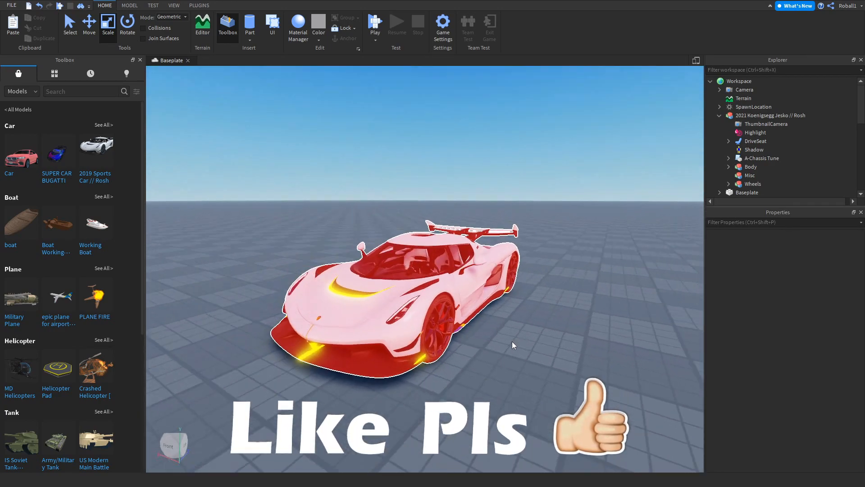
{"action": "left_click", "coordinate": [436, 352]}
{"action": "left_click", "coordinate": [506, 364]}
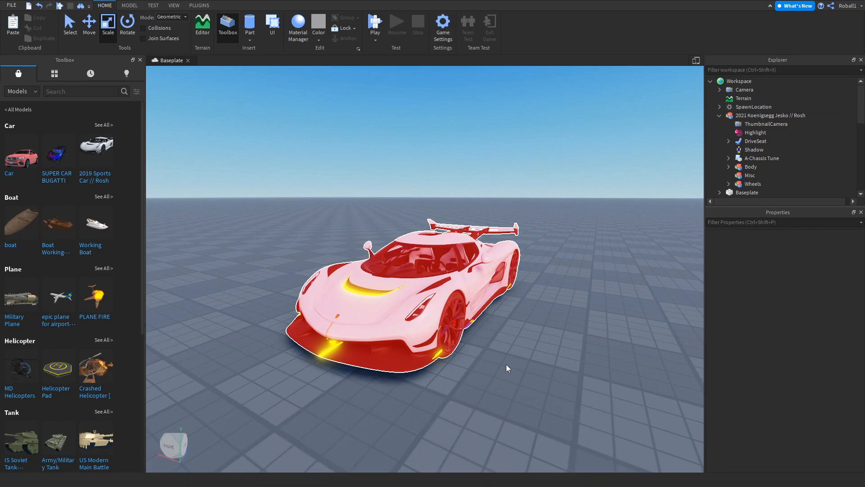
{"action": "right_click_drag", "start_coordinate": [421, 269], "coordinate": [421, 288]}
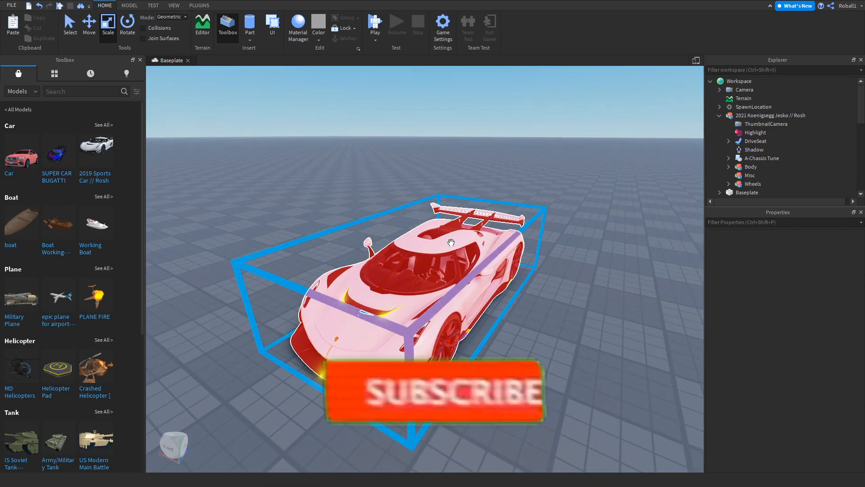
{"action": "left_click", "coordinate": [405, 289]}
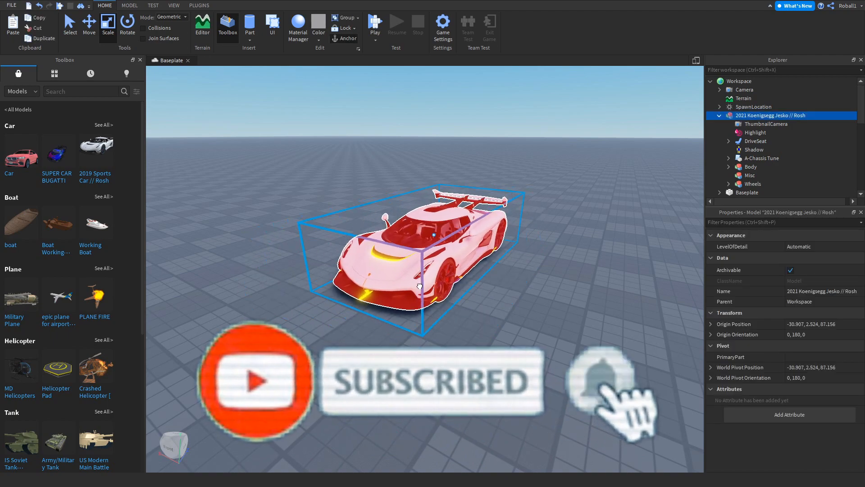
{"action": "key", "text": "s"}
{"action": "key", "text": "a"}
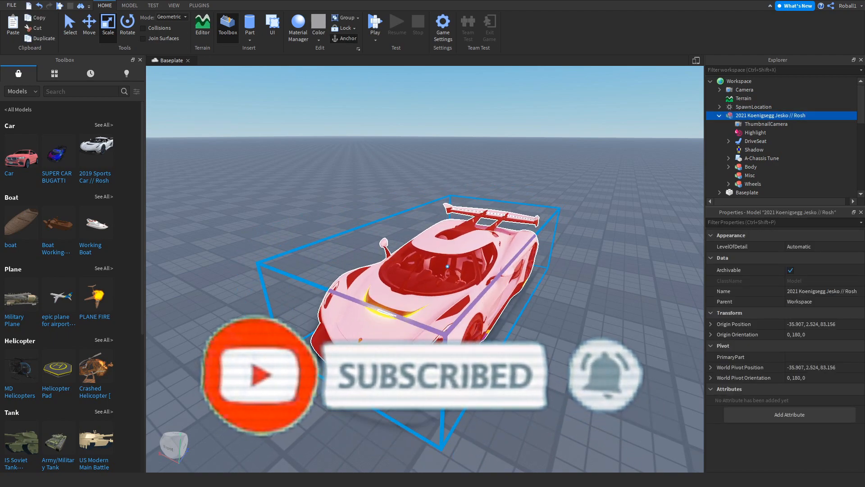
{"action": "key", "text": "w"}
{"action": "key", "text": "d"}
{"action": "key", "text": "s"}
{"action": "key", "text": "a"}
{"action": "left_click_drag", "start_coordinate": [418, 376], "coordinate": [475, 341]}
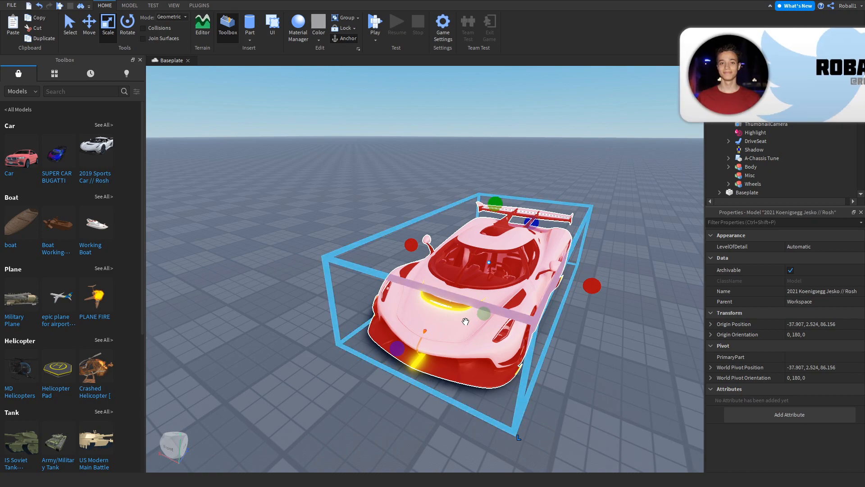
{"action": "right_click_drag", "start_coordinate": [465, 321], "coordinate": [535, 320]}
{"action": "left_click_drag", "start_coordinate": [536, 320], "coordinate": [567, 301]}
{"action": "key", "text": "d"}
{"action": "left_click", "coordinate": [580, 345]}
{"action": "right_click_drag", "start_coordinate": [567, 302], "coordinate": [566, 339]}
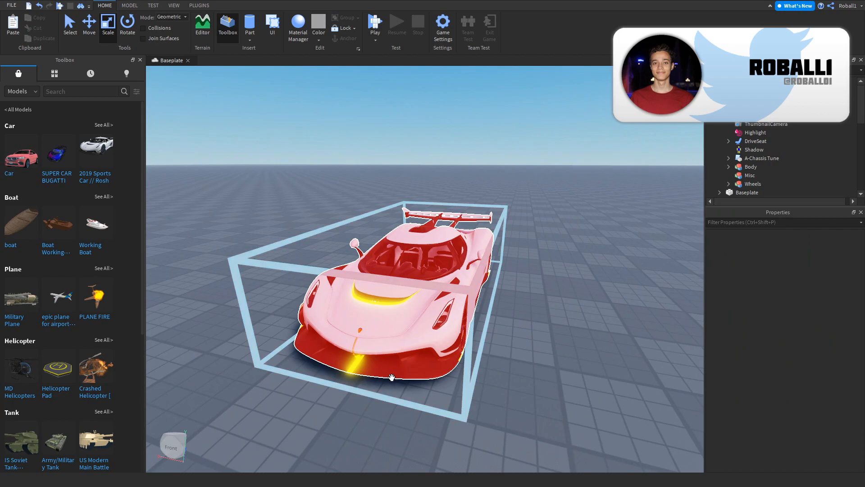
- Examine the highlighted sports car up close from the front and the rear
{"action": "scroll", "coordinate": [553, 377], "scroll_direction": "up", "scroll_amount": 3}
{"action": "scroll", "coordinate": [554, 377], "scroll_direction": "up", "scroll_amount": 6}
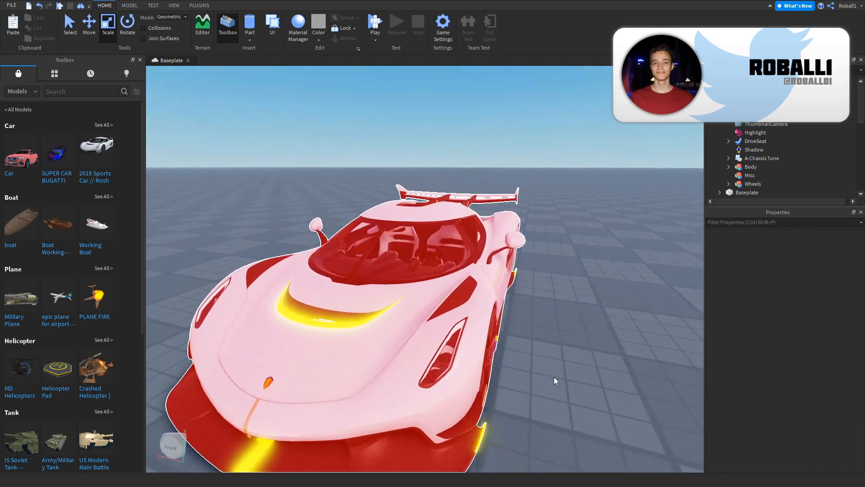
{"action": "scroll", "coordinate": [553, 377], "scroll_direction": "down", "scroll_amount": 6}
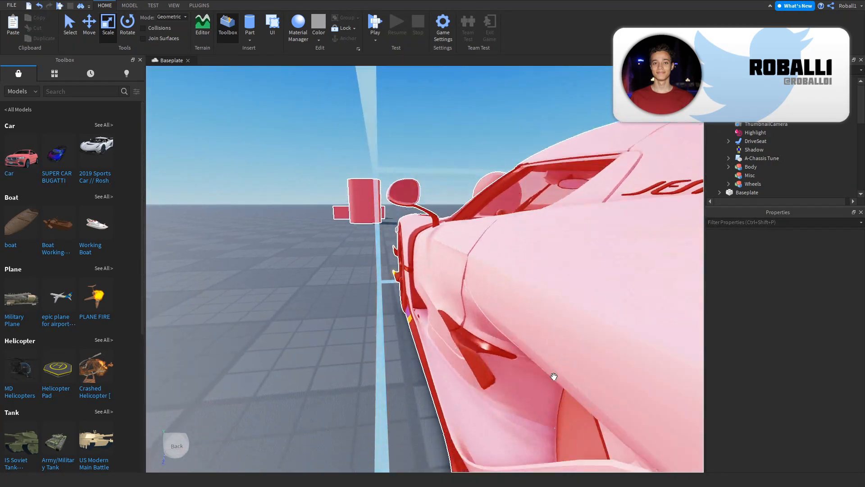
{"action": "right_click_drag", "start_coordinate": [413, 331], "coordinate": [407, 326]}
{"action": "key", "text": "a"}
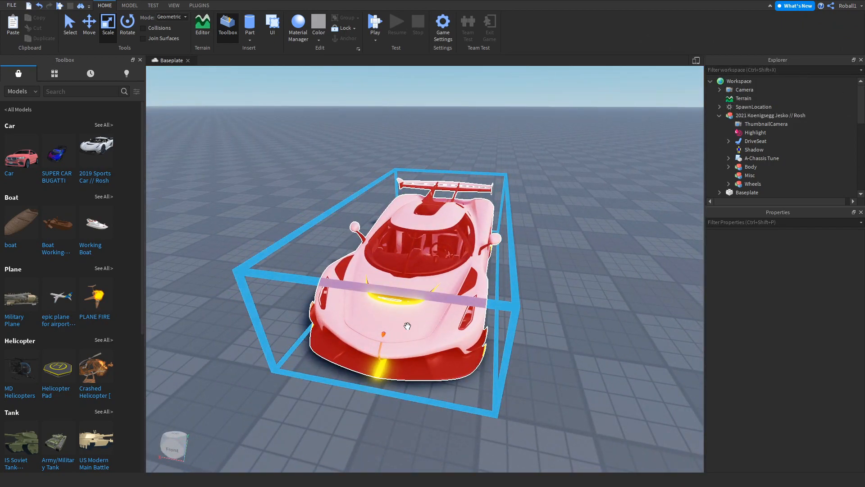
{"action": "key", "text": "s"}
{"action": "right_click_drag", "start_coordinate": [409, 317], "coordinate": [453, 296]}
- Delete the highlighted sports car model and return to the highlighted shapes
{"action": "left_click", "coordinate": [495, 184]}
{"action": "key", "text": "Delete"}
{"action": "key", "text": "a"}
{"action": "left_click", "coordinate": [200, 4]}
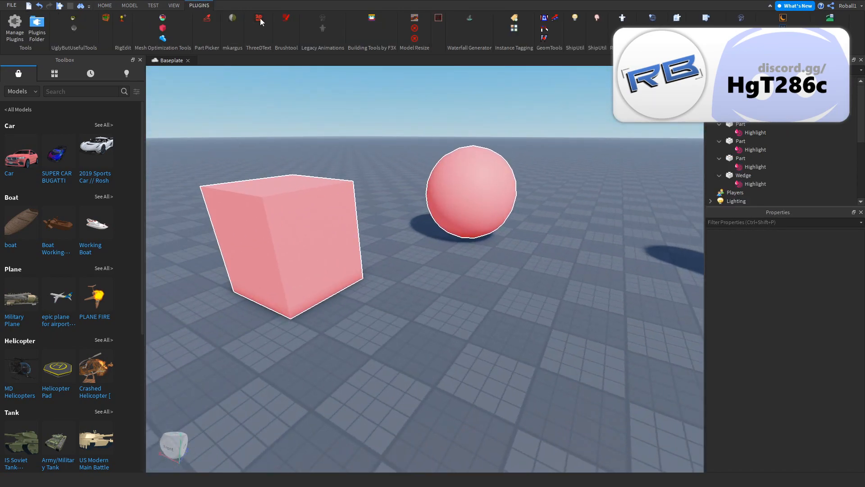
{"action": "left_click", "coordinate": [323, 19]}
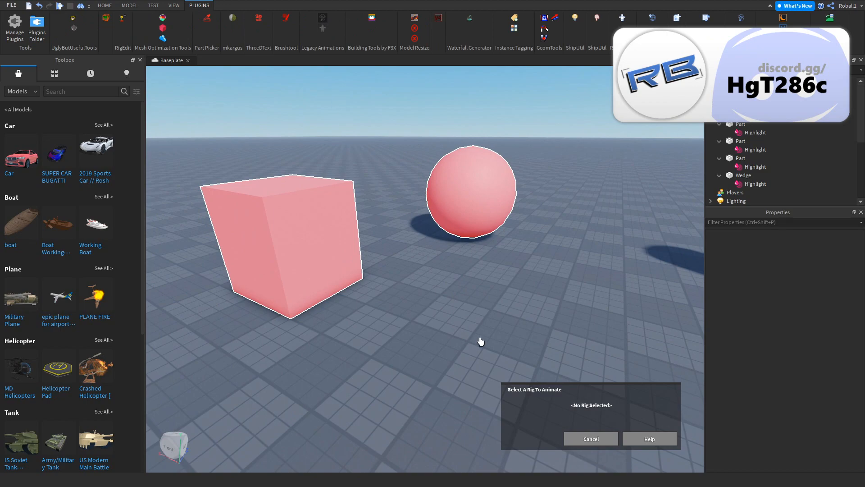
{"action": "left_click", "coordinate": [322, 20]}
{"action": "left_click", "coordinate": [411, 244]}
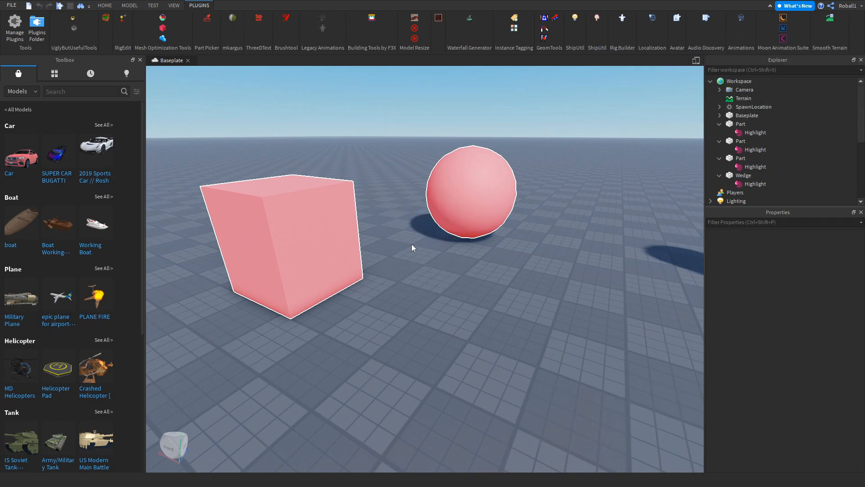
- Insert a Dummy rig, place it in front of the highlighted sphere and turn it to face the camera
{"action": "right_click_drag", "start_coordinate": [412, 245], "coordinate": [434, 238]}
{"action": "left_click_drag", "start_coordinate": [412, 257], "coordinate": [492, 395]}
{"action": "key", "text": "ctrl+r"}
{"action": "key", "text": "ctrl+r"}
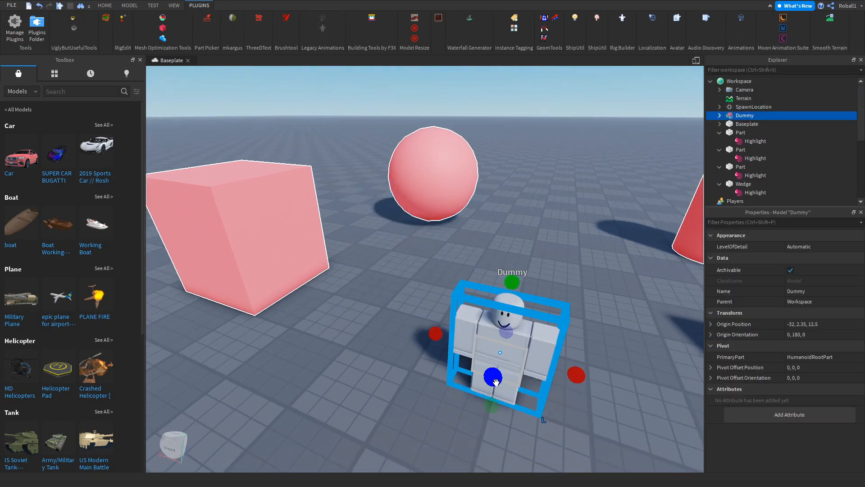
{"action": "key", "text": "f"}
{"action": "left_click_drag", "start_coordinate": [456, 371], "coordinate": [388, 360]}
{"action": "scroll", "coordinate": [389, 359], "scroll_direction": "down", "scroll_amount": 3}
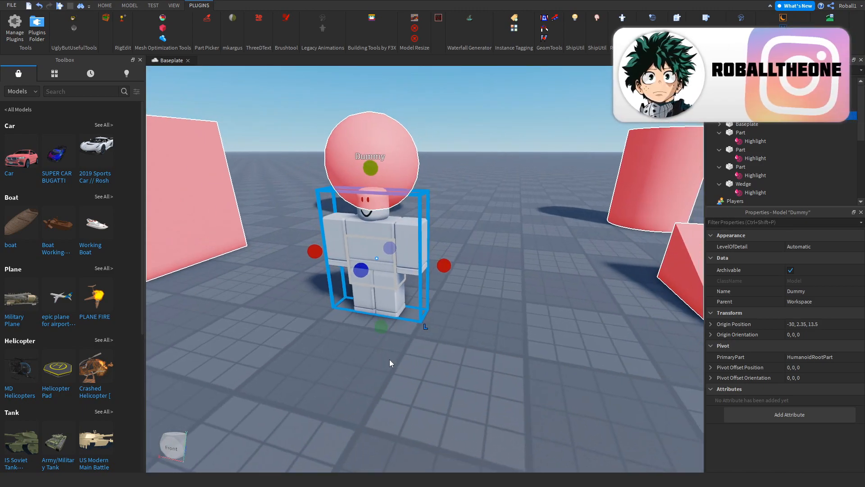
- Insert a Highlight object into the Dummy model
{"action": "middle_click_drag", "start_coordinate": [389, 359], "coordinate": [559, 405]}
{"action": "right_click", "coordinate": [748, 115]}
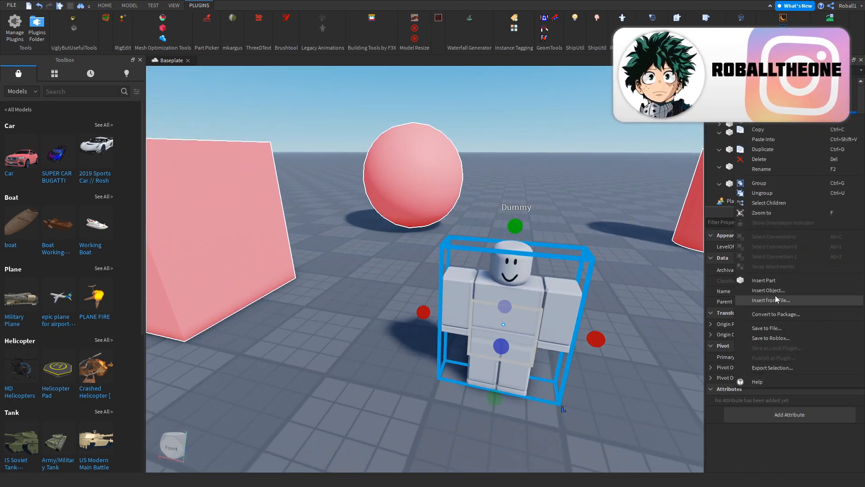
{"action": "left_click", "coordinate": [775, 293]}
{"action": "type", "text": "h"}
{"action": "left_click", "coordinate": [731, 147]}
{"action": "key", "text": "f"}
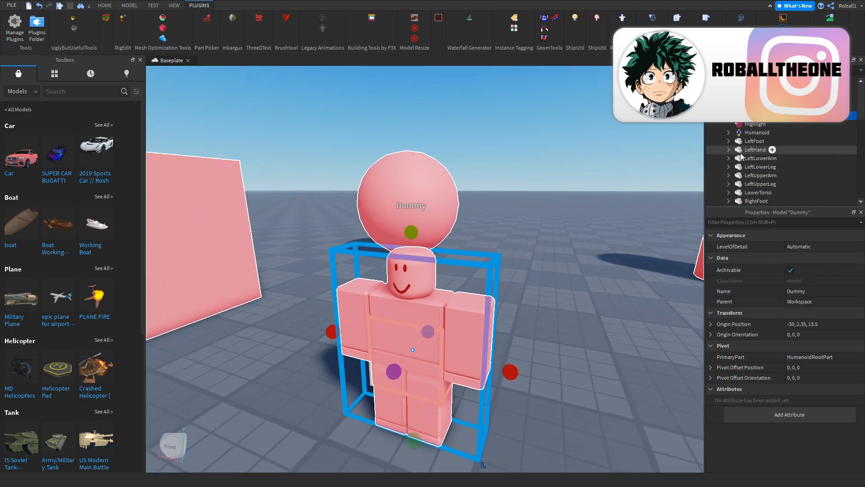
- Widen the Explorer and select the Highlight inside the Dummy to show its properties
{"action": "left_click", "coordinate": [703, 147]}
{"action": "left_click_drag", "start_coordinate": [703, 146], "coordinate": [679, 145]}
{"action": "left_click", "coordinate": [720, 116]}
{"action": "left_click", "coordinate": [722, 125]}
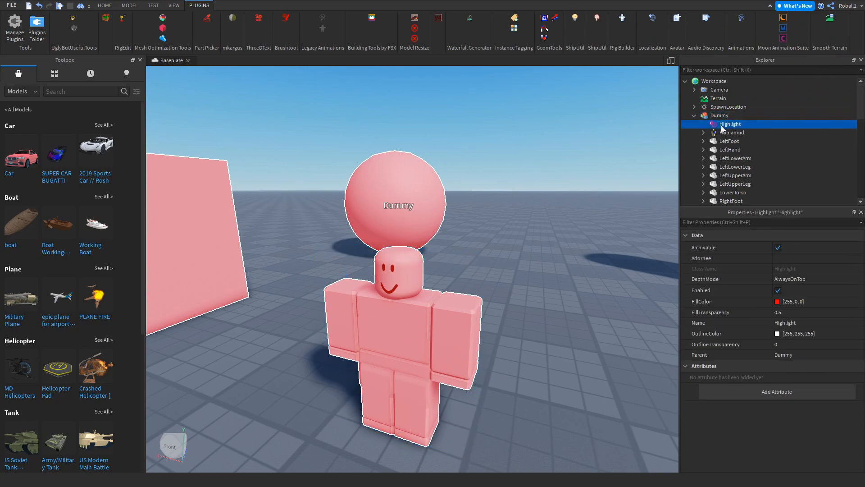
- Move the Dummy's Highlight into its LeftFoot part, inspect the effect, and return it to the Dummy model
{"action": "left_click_drag", "start_coordinate": [722, 125], "coordinate": [729, 141]}
{"action": "left_click", "coordinate": [596, 321]}
{"action": "scroll", "coordinate": [596, 323], "scroll_direction": "up", "scroll_amount": 5}
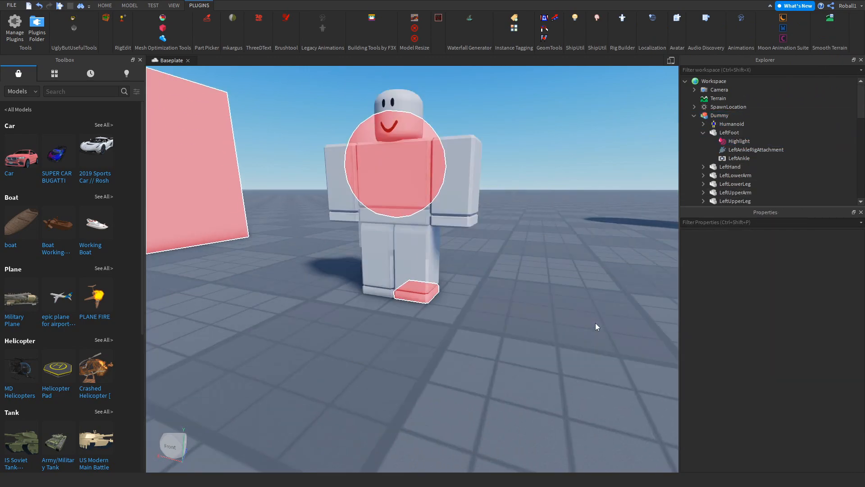
{"action": "scroll", "coordinate": [595, 323], "scroll_direction": "down", "scroll_amount": 5}
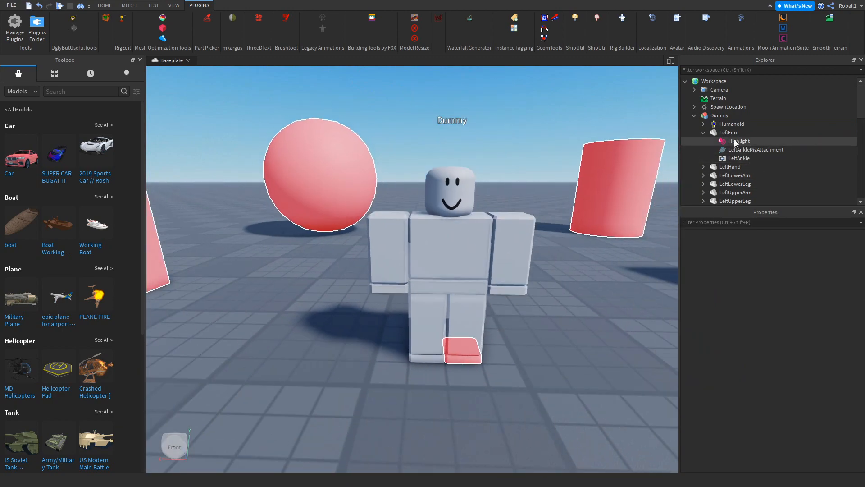
{"action": "left_click_drag", "start_coordinate": [731, 144], "coordinate": [713, 115]}
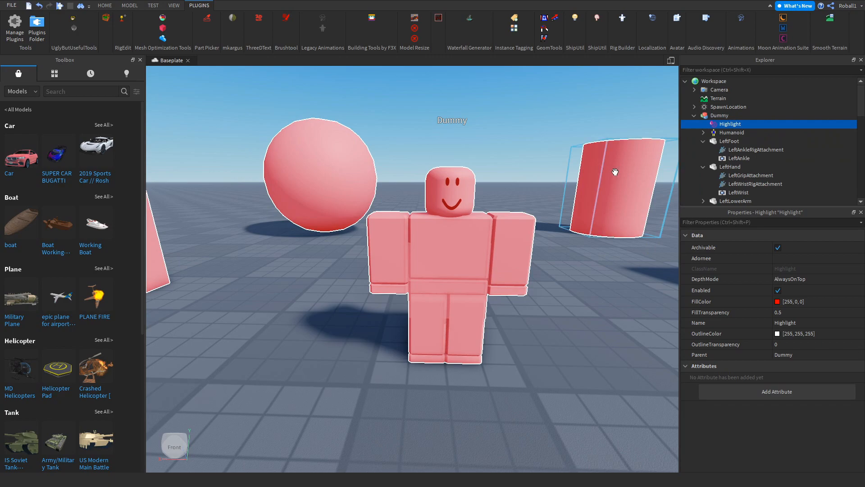
- Clear the Parent property of the Dummy's Highlight and undo that change
{"action": "left_click", "coordinate": [779, 259]}
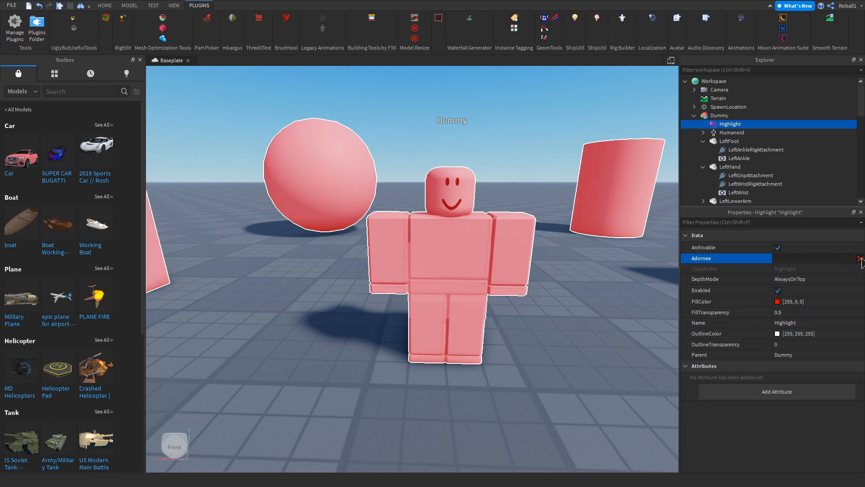
{"action": "left_click", "coordinate": [799, 355]}
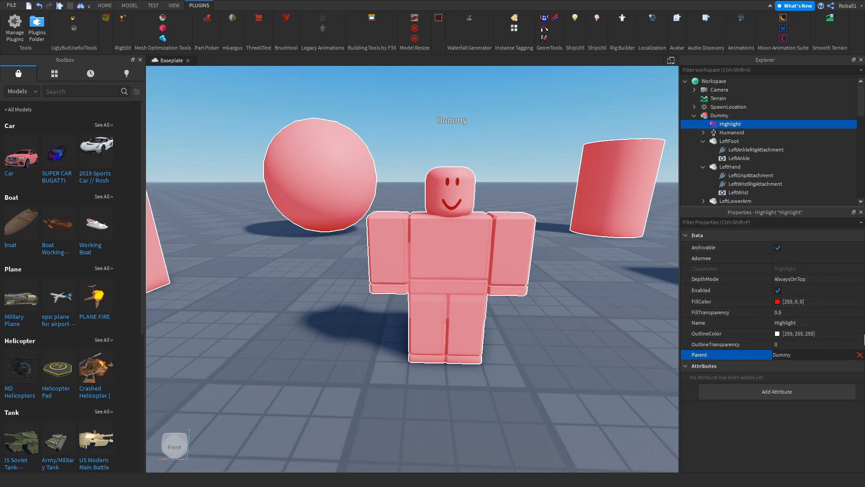
{"action": "left_click", "coordinate": [860, 355]}
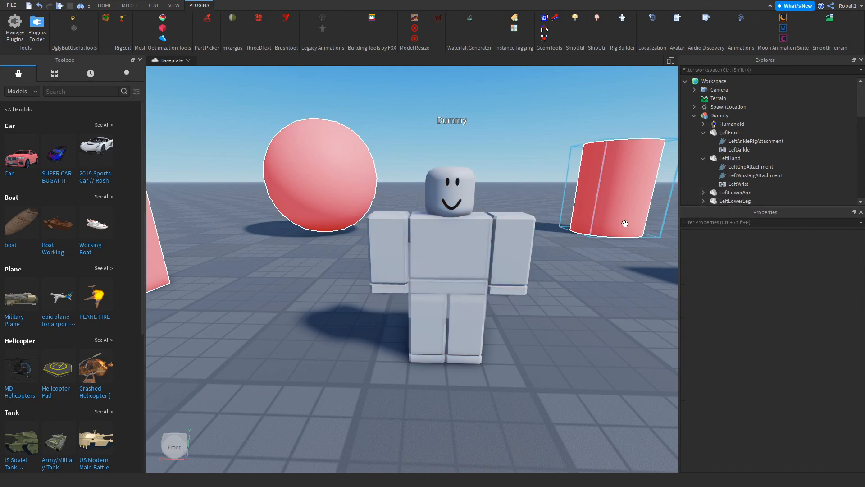
{"action": "right_click_drag", "start_coordinate": [630, 220], "coordinate": [599, 238]}
{"action": "key", "text": "ctrl+z"}
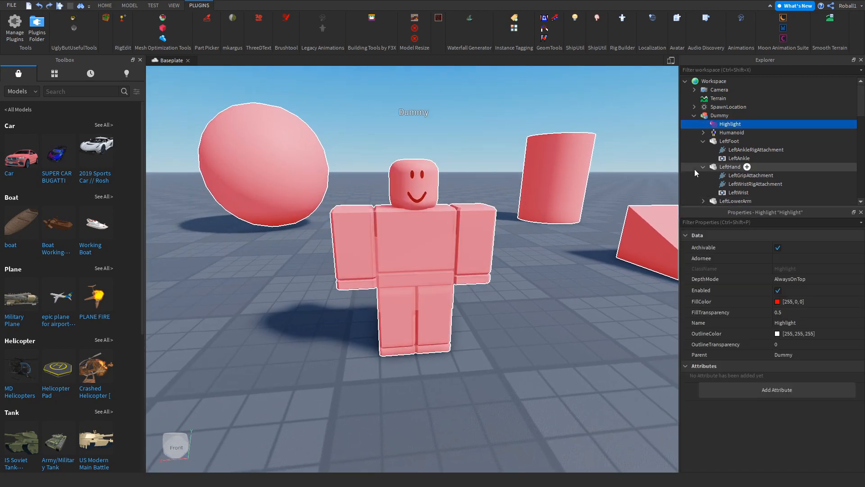
- Set the Adornee of the Dummy's Highlight to UpperTorso and view the highlighted torso
{"action": "left_click", "coordinate": [780, 259]}
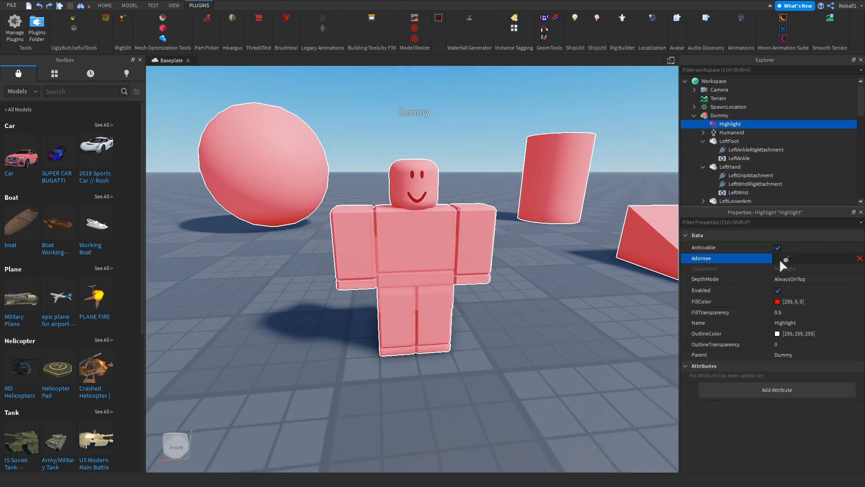
{"action": "left_click", "coordinate": [401, 242]}
{"action": "right_click_drag", "start_coordinate": [534, 325], "coordinate": [536, 326]}
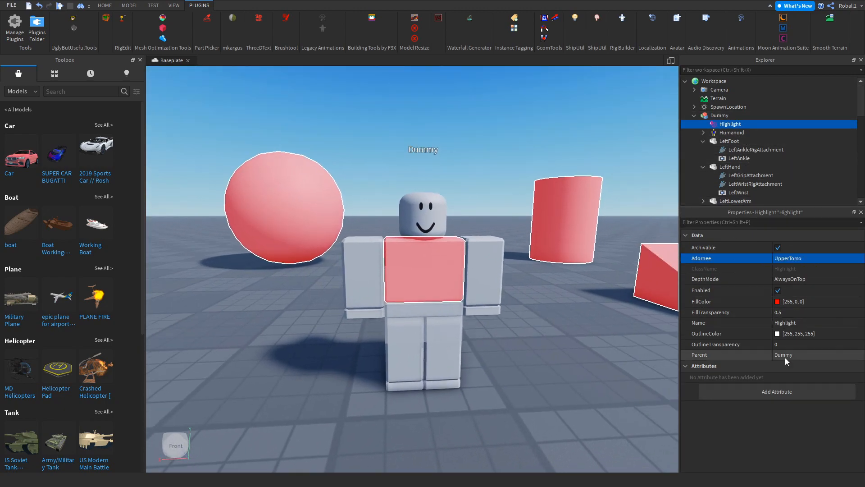
{"action": "right_click_drag", "start_coordinate": [548, 314], "coordinate": [549, 315]}
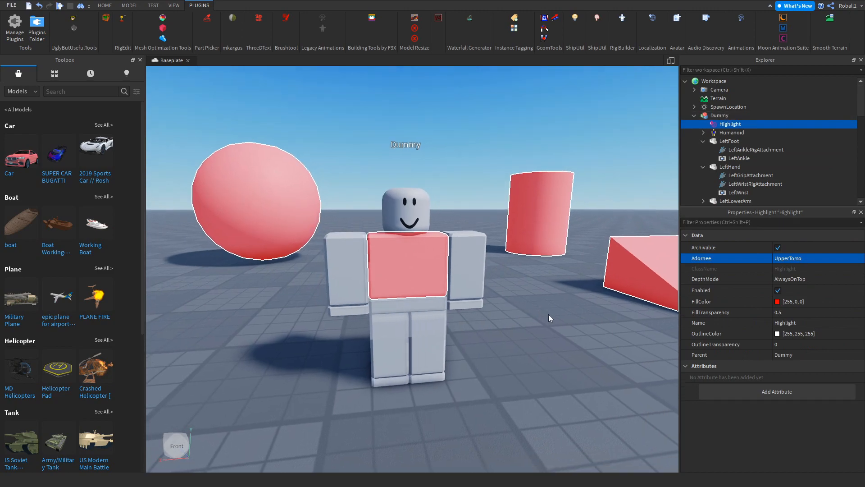
{"action": "key", "text": "d"}
{"action": "right_click_drag", "start_coordinate": [546, 361], "coordinate": [536, 348]}
{"action": "key", "text": "a"}
- Duplicate the Dummy's Highlight and set the copy's Adornee to LeftUpperArm
{"action": "key", "text": "ctrl+d"}
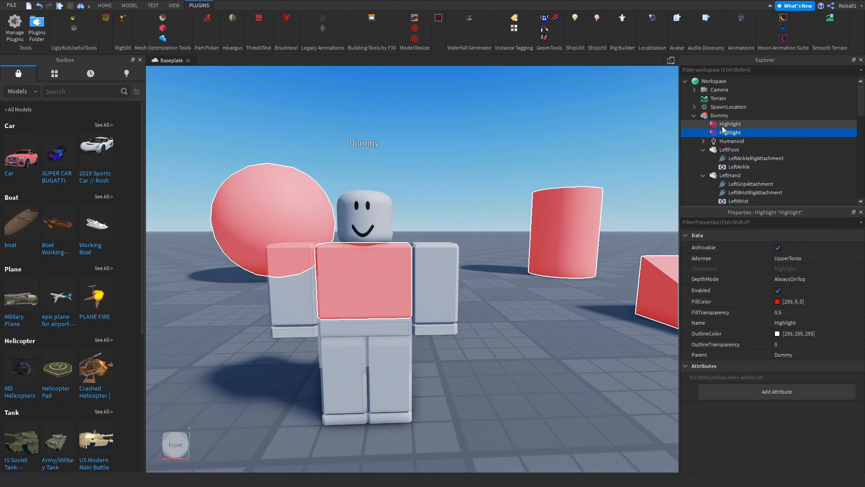
{"action": "left_click", "coordinate": [786, 260]}
{"action": "left_click", "coordinate": [422, 275]}
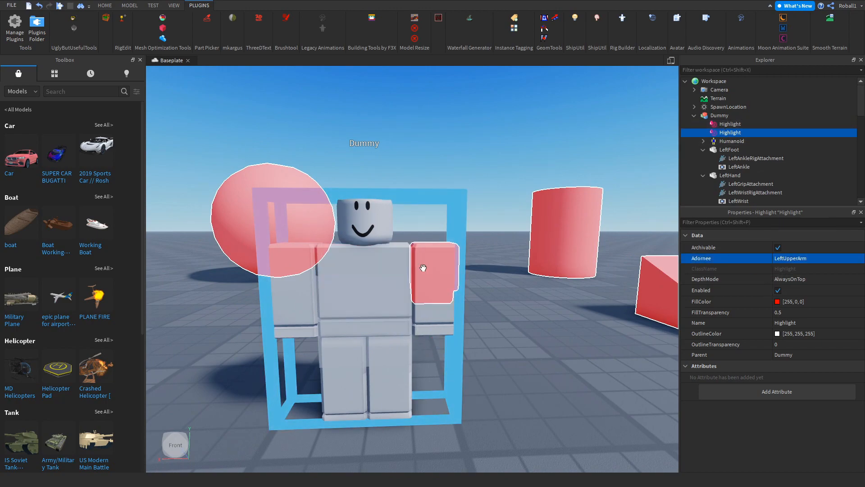
{"action": "left_click", "coordinate": [594, 353]}
- Delete one of the Dummy's two Highlights and clear the Adornee of the remaining one
{"action": "left_click", "coordinate": [743, 126]}
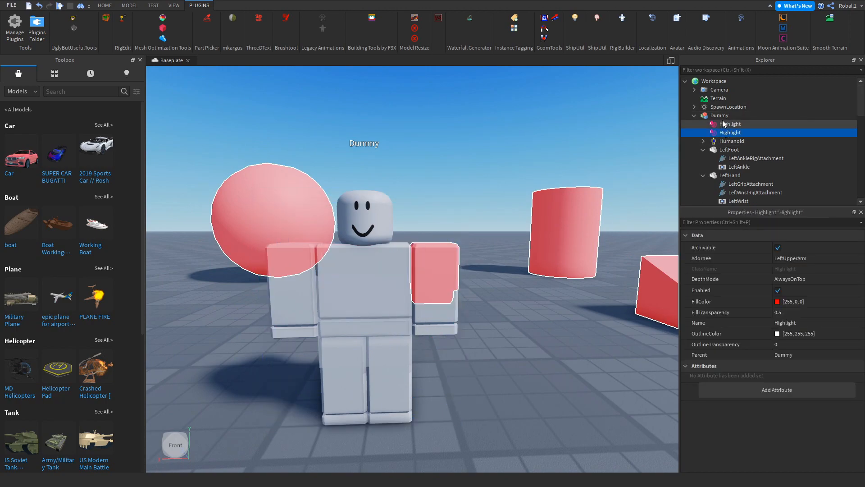
{"action": "left_click", "coordinate": [791, 261]}
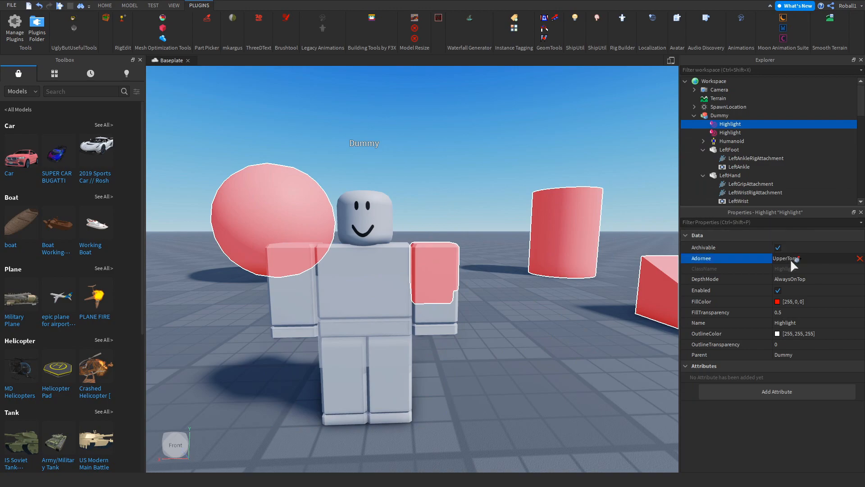
{"action": "key", "text": "Delete"}
{"action": "left_click", "coordinate": [724, 127]}
{"action": "left_click", "coordinate": [860, 261]}
{"action": "left_click", "coordinate": [860, 260]}
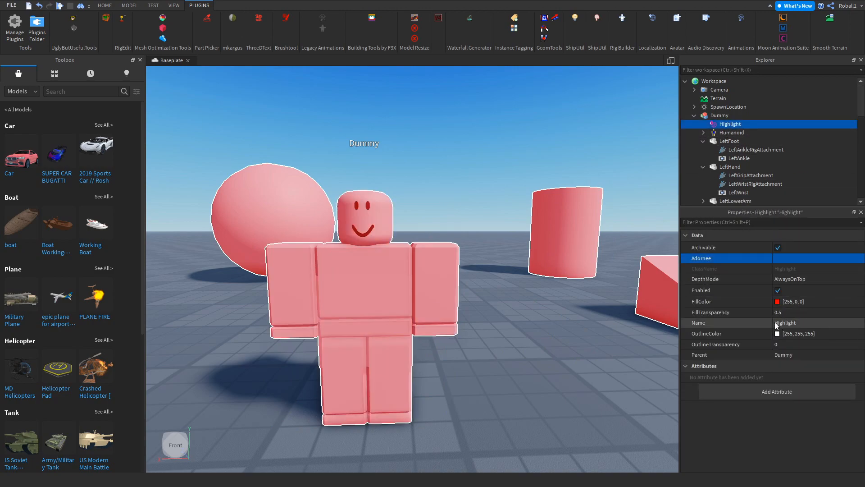
- Delete the Highlight from the large block beside the Dummy
{"action": "right_click_drag", "start_coordinate": [663, 276], "coordinate": [631, 275]}
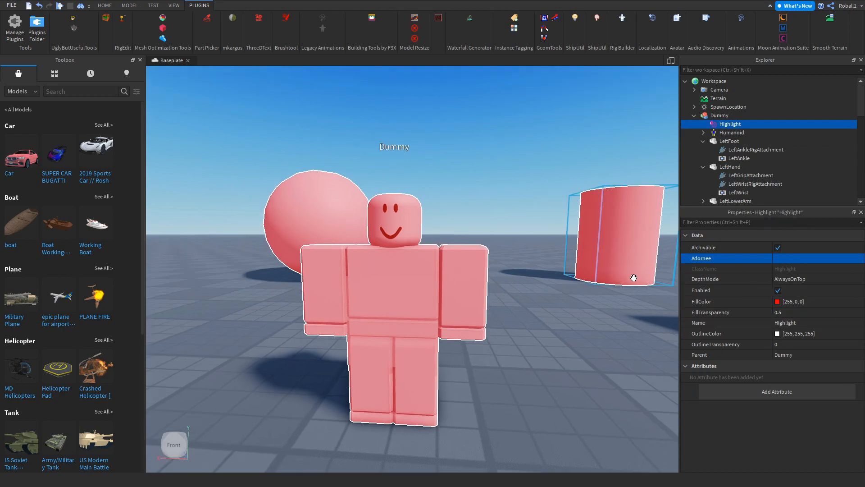
{"action": "left_click", "coordinate": [787, 280]}
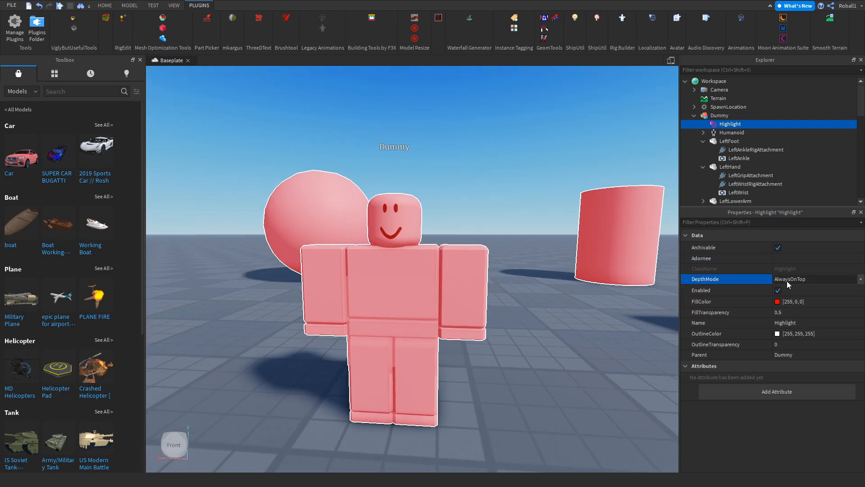
{"action": "scroll", "coordinate": [358, 188], "scroll_direction": "up", "scroll_amount": 2}
{"action": "scroll", "coordinate": [358, 188], "scroll_direction": "down", "scroll_amount": 3}
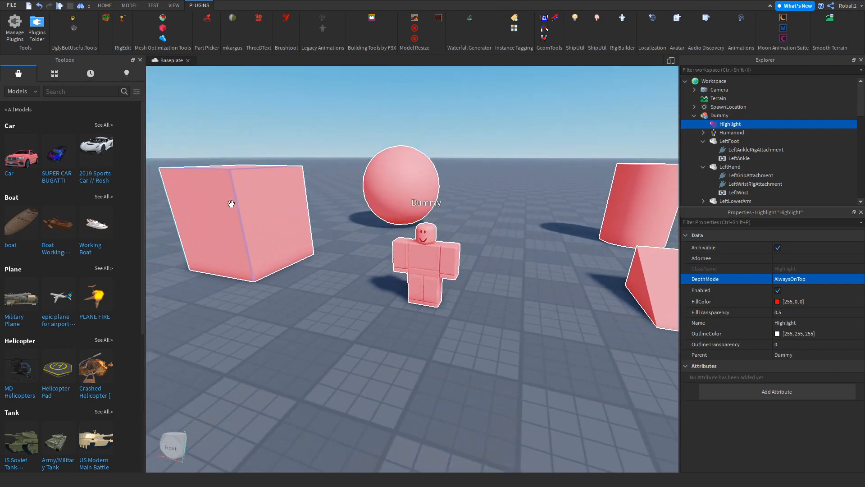
{"action": "left_click", "coordinate": [230, 204]}
{"action": "scroll", "coordinate": [714, 191], "scroll_direction": "down", "scroll_amount": 1}
{"action": "left_click", "coordinate": [711, 186]}
{"action": "key", "text": "Delete"}
- Move the large unhighlighted block in front of the Dummy and view the highlighted rig through it
{"action": "left_click_drag", "start_coordinate": [239, 217], "coordinate": [426, 343]}
{"action": "scroll", "coordinate": [249, 363], "scroll_direction": "down", "scroll_amount": 3}
{"action": "left_click", "coordinate": [455, 360]}
{"action": "right_click_drag", "start_coordinate": [455, 360], "coordinate": [454, 360]}
{"action": "key", "text": "w"}
{"action": "key", "text": "d"}
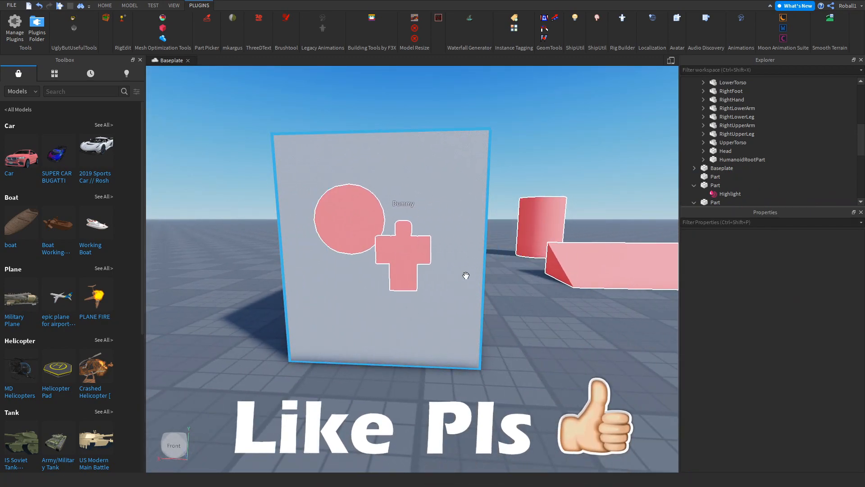
{"action": "right_click_drag", "start_coordinate": [547, 322], "coordinate": [527, 326]}
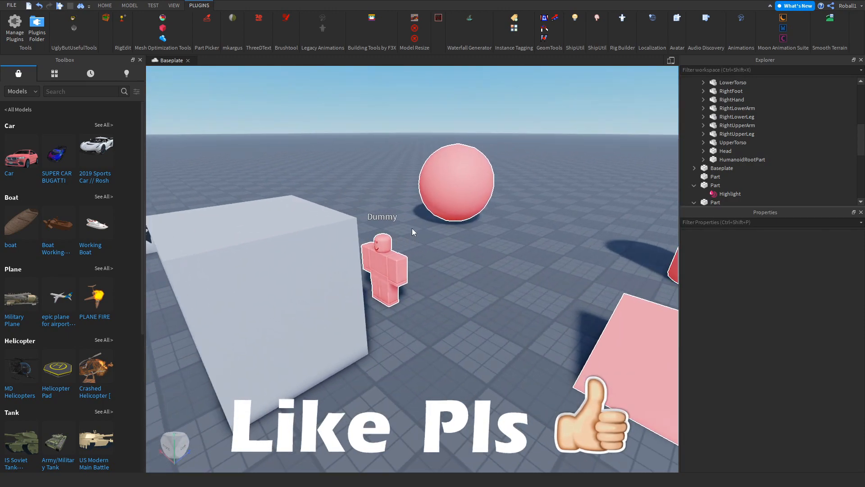
- Set the DepthMode of the Dummy's Highlight to Occluded
{"action": "left_click", "coordinate": [384, 270]}
{"action": "left_click_drag", "start_coordinate": [357, 327], "coordinate": [356, 312]}
{"action": "key", "text": "a"}
{"action": "right_click_drag", "start_coordinate": [356, 312], "coordinate": [364, 313]}
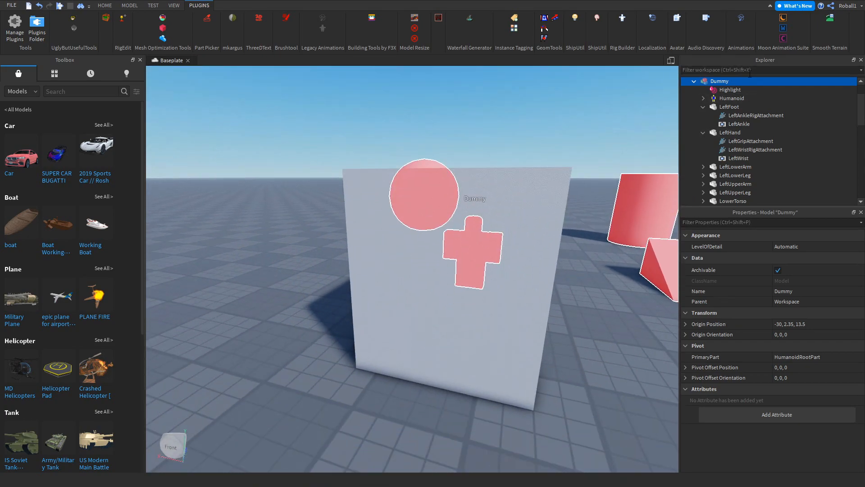
{"action": "left_click", "coordinate": [730, 89]}
{"action": "key", "text": "d"}
{"action": "right_click_drag", "start_coordinate": [607, 367], "coordinate": [596, 353]}
{"action": "right_click_drag", "start_coordinate": [494, 260], "coordinate": [494, 259]}
{"action": "key", "text": "a"}
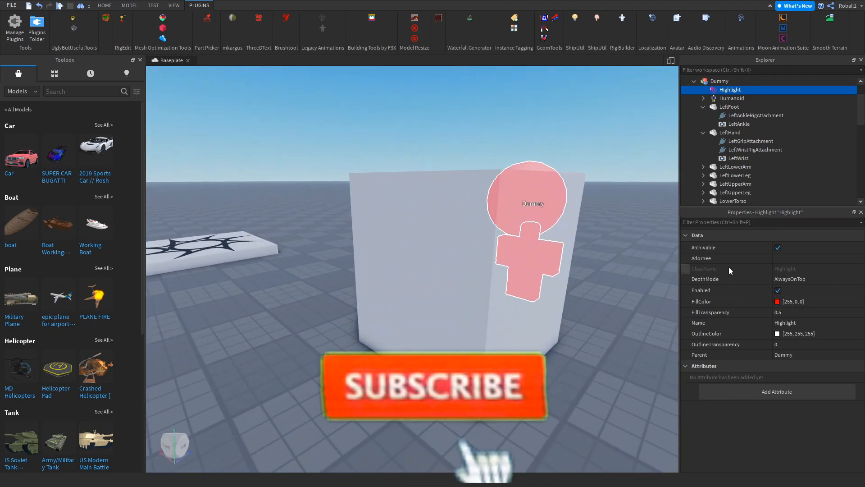
{"action": "left_click", "coordinate": [818, 279]}
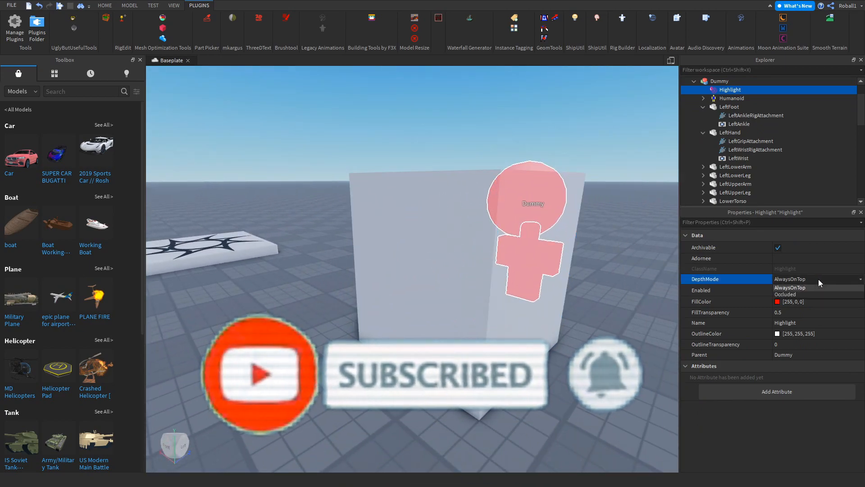
{"action": "left_click", "coordinate": [797, 293]}
- Examine the Dummy's highlight behind and beside the block from several angles
{"action": "key", "text": "a"}
{"action": "right_click_drag", "start_coordinate": [594, 324], "coordinate": [585, 322]}
{"action": "left_click", "coordinate": [445, 228]}
{"action": "key", "text": "d"}
{"action": "right_click_drag", "start_coordinate": [420, 213], "coordinate": [407, 282]}
{"action": "key", "text": "w"}
{"action": "right_click_drag", "start_coordinate": [356, 309], "coordinate": [480, 282]}
{"action": "key", "text": "a"}
{"action": "key", "text": "d"}
{"action": "key", "text": "a"}
{"action": "key", "text": "s"}
{"action": "key", "text": "w"}
{"action": "key", "text": "d"}
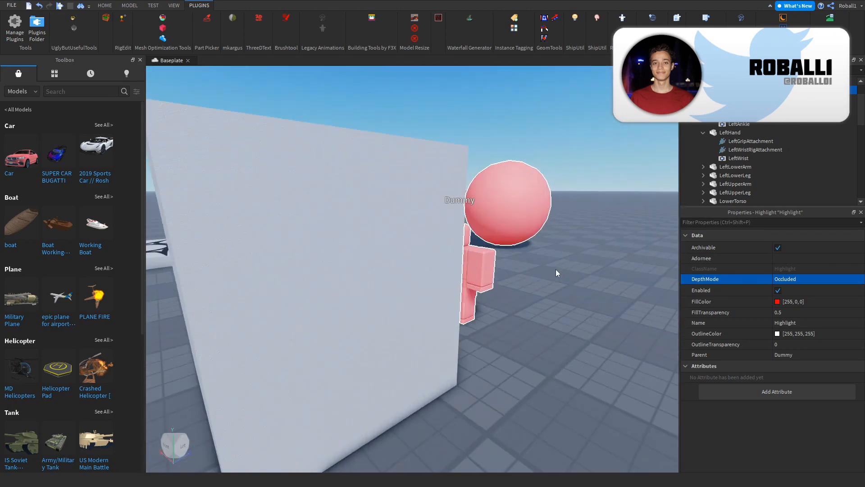
- Switch the DepthMode of the Dummy's Highlight to AlwaysOnTop and view the rig through the block
{"action": "left_click", "coordinate": [776, 281]}
{"action": "left_click", "coordinate": [775, 281]}
{"action": "left_click", "coordinate": [787, 287]}
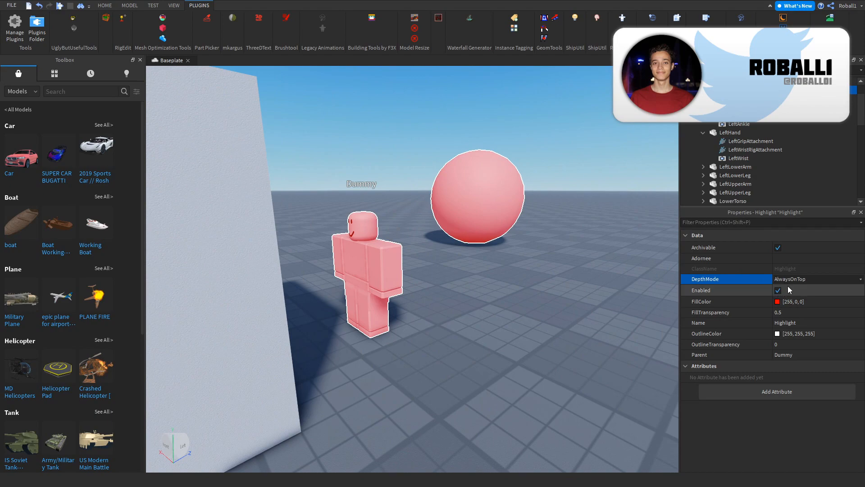
{"action": "key", "text": "a"}
{"action": "right_click_drag", "start_coordinate": [545, 319], "coordinate": [643, 305]}
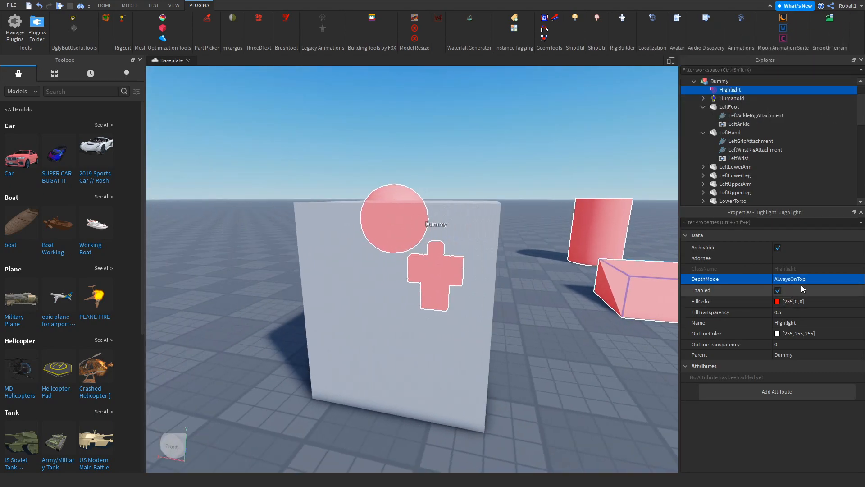
- Return the DepthMode of the Dummy's Highlight to Occluded and view the rig from behind the block and up close
{"action": "right_click_drag", "start_coordinate": [546, 341], "coordinate": [546, 342]}
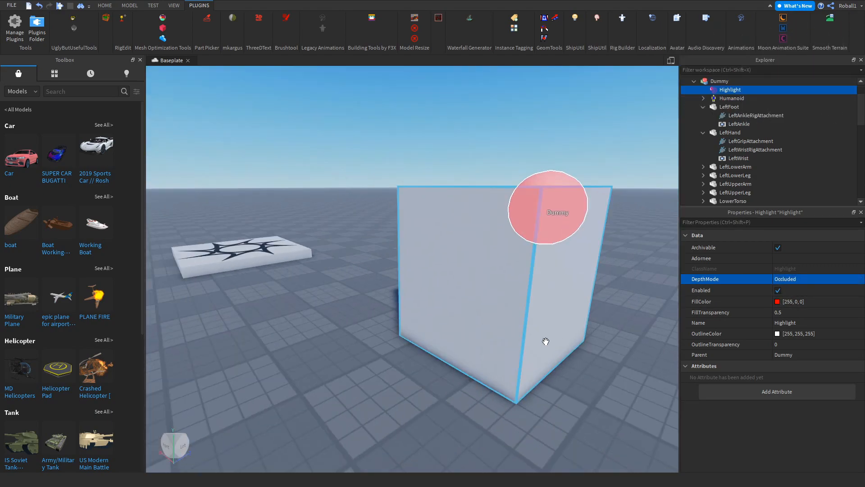
{"action": "key", "text": "d"}
{"action": "key", "text": "a"}
{"action": "key", "text": "d"}
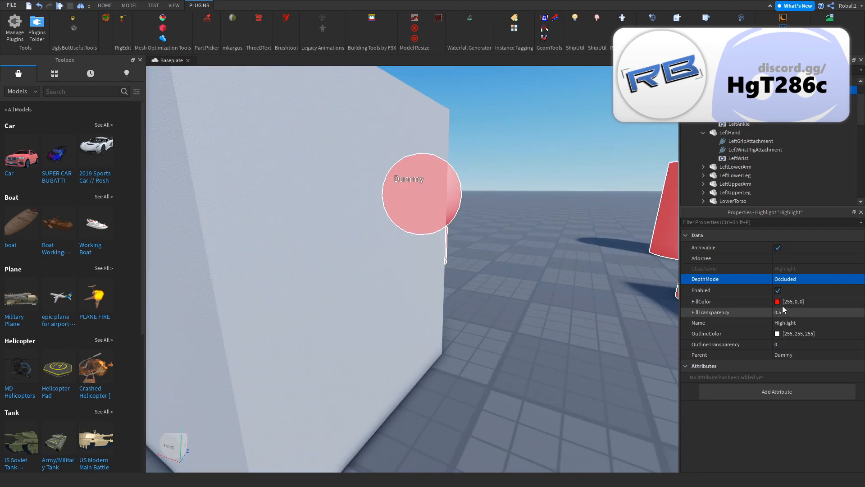
{"action": "key", "text": "d"}
{"action": "right_click_drag", "start_coordinate": [628, 299], "coordinate": [627, 299]}
{"action": "type", "text": "ws"}
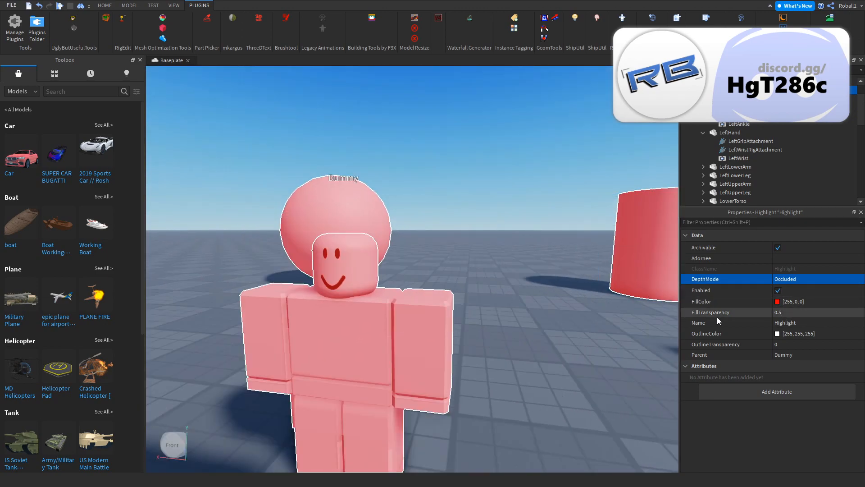
- Preview a pink FillColor of [255, 69, 128] on the Dummy's Highlight and discard it
{"action": "type", "text": ".5"}
{"action": "key", "text": "Return"}
{"action": "left_click", "coordinate": [777, 301]}
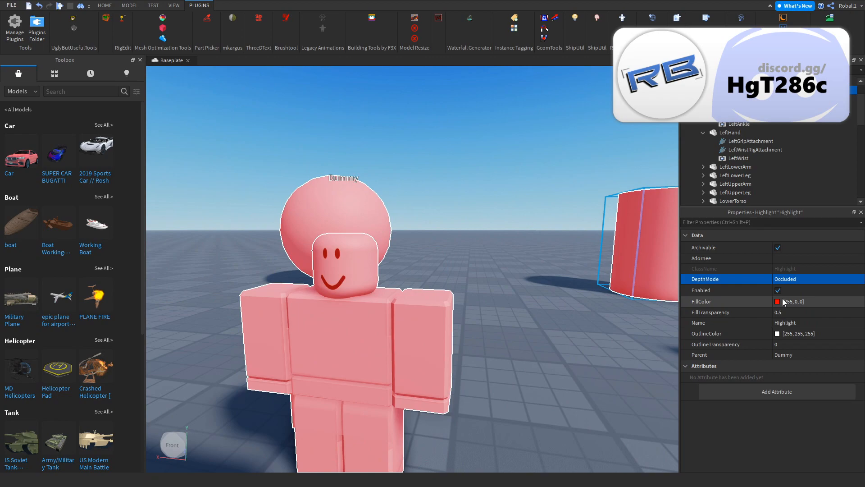
{"action": "left_click_drag", "start_coordinate": [548, 188], "coordinate": [504, 192]}
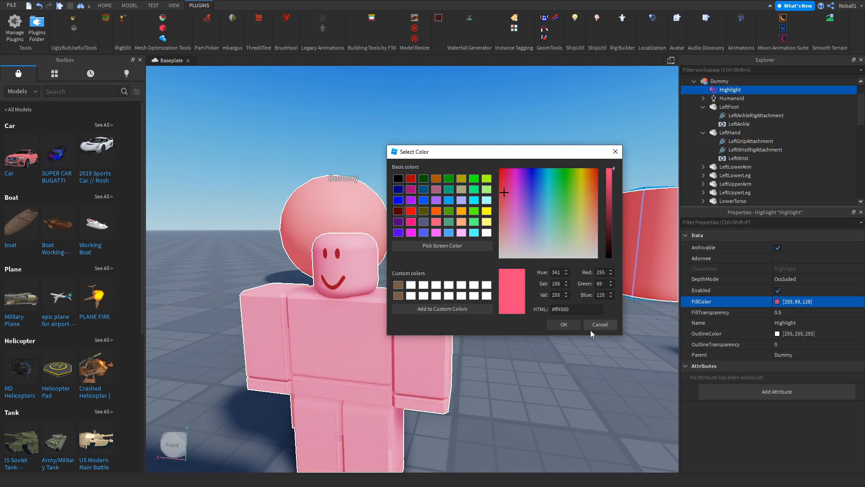
{"action": "left_click", "coordinate": [597, 322]}
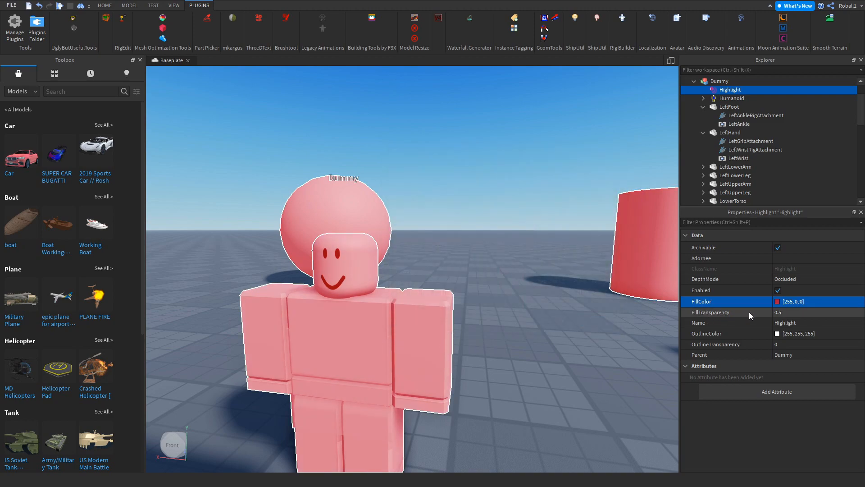
- Try FillTransparency values of 0.25, 0.9, 0.7 and 0.6 on the Dummy's Highlight
{"action": "left_click", "coordinate": [786, 312]}
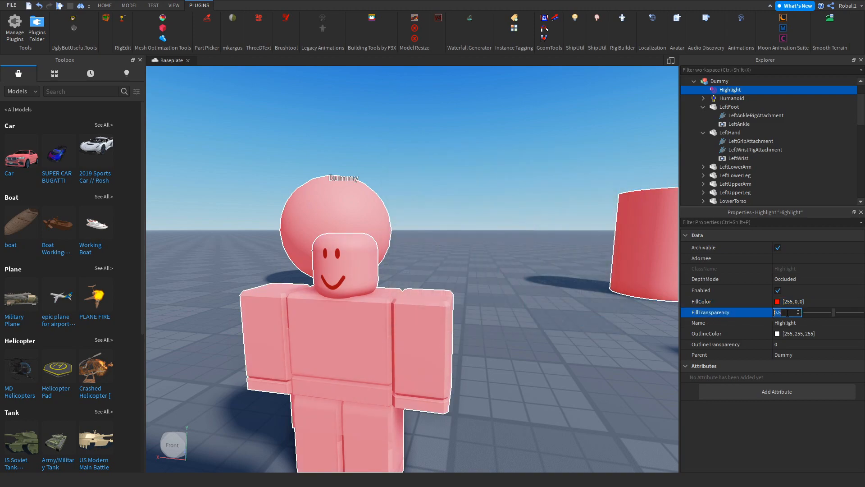
{"action": "type", "text": ".25"}
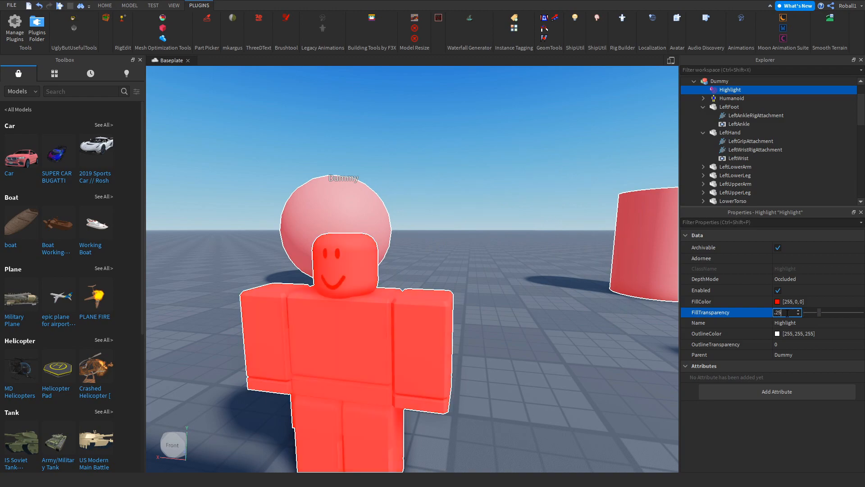
{"action": "key", "text": "BackSpace"}
{"action": "key", "text": "BackSpace"}
{"action": "key", "text": "BackSpace"}
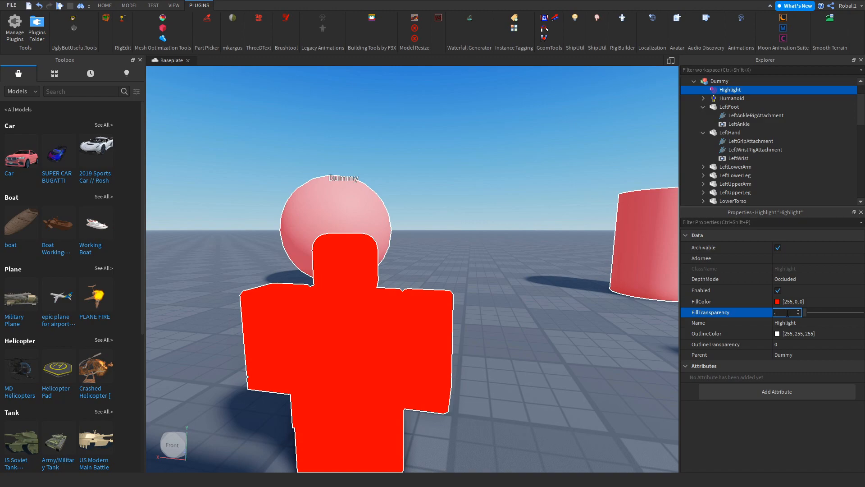
{"action": "type", "text": ".9"}
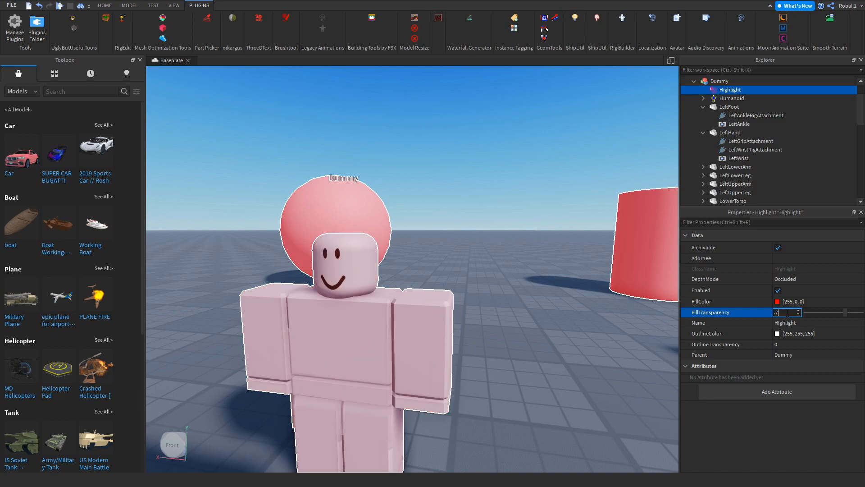
{"action": "key", "text": "BackSpace"}
{"action": "type", "text": "6"}
{"action": "key", "text": "BackSpace"}
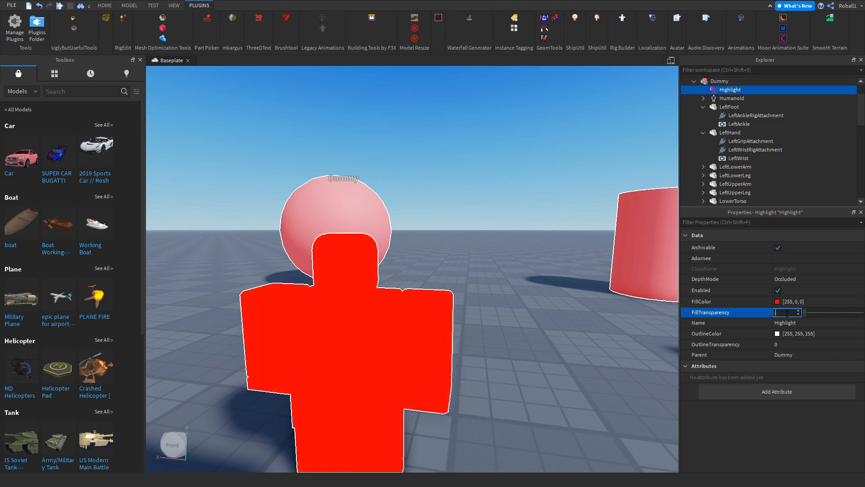
- Try FillTransparency values of 0.2 and 0.1 on the Dummy's Highlight, and set it to 0.5
{"action": "type", "text": "2"}
{"action": "key", "text": "BackSpace"}
{"action": "type", "text": "1"}
{"action": "key", "text": "BackSpace"}
{"action": "type", "text": "5"}
{"action": "key", "text": "Return"}
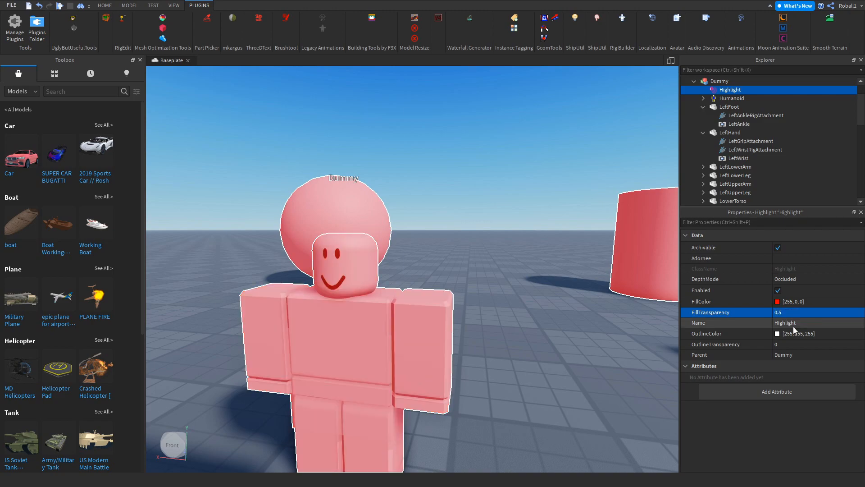
- Rename the Dummy's Highlight as Noob and undo the rename
{"action": "left_click", "coordinate": [793, 324]}
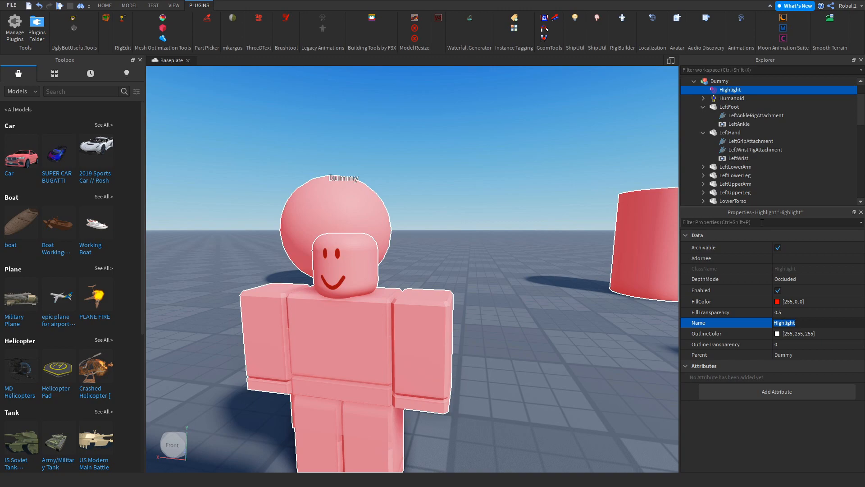
{"action": "key", "text": "Return"}
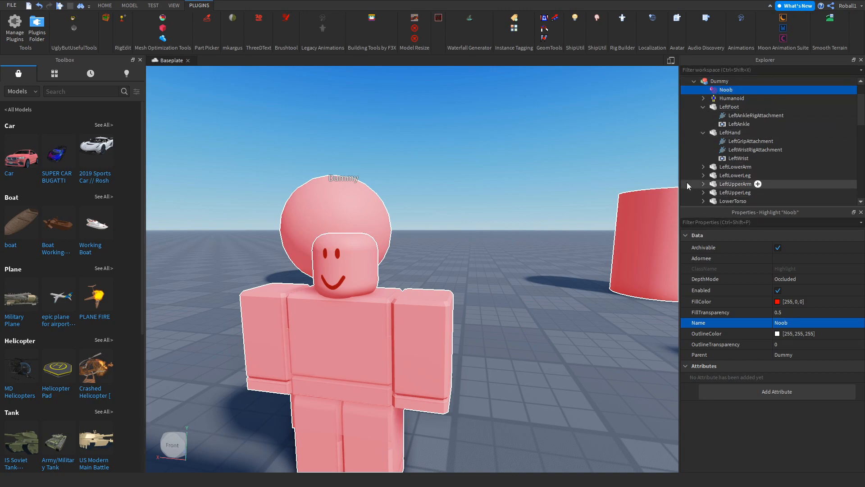
{"action": "mouse_move", "coordinate": [645, 330]}
{"action": "right_mouse_down"}
{"action": "mouse_move", "coordinate": [595, 313]}
{"action": "mouse_move", "coordinate": [632, 325]}
{"action": "right_mouse_up"}
{"action": "key", "text": "ctrl+z"}
- Set the OutlineColor of the Dummy's Highlight to violet [93, 0, 255] and view the outline
{"action": "key", "text": "d"}
{"action": "right_click_drag", "start_coordinate": [507, 299], "coordinate": [463, 266]}
{"action": "key", "text": "w"}
{"action": "key", "text": "w"}
{"action": "key", "text": "s"}
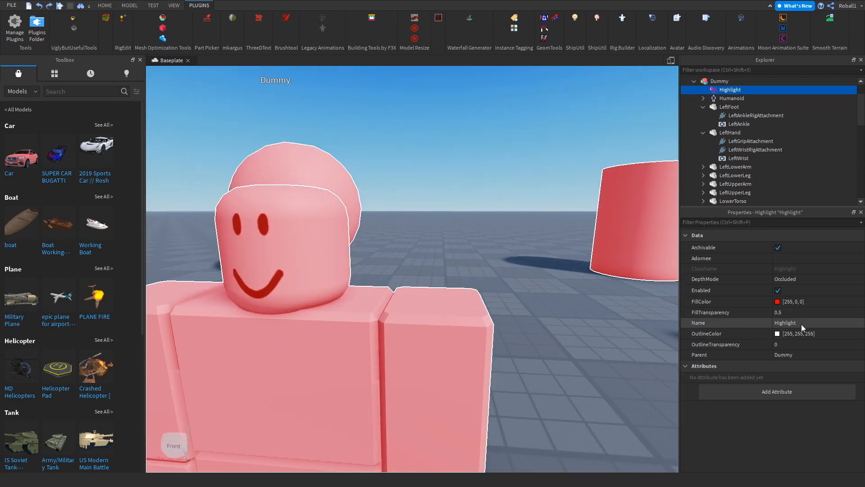
{"action": "left_click", "coordinate": [777, 333]}
{"action": "left_click_drag", "start_coordinate": [406, 151], "coordinate": [523, 158]}
{"action": "left_click", "coordinate": [577, 175]}
{"action": "left_click", "coordinate": [573, 174]}
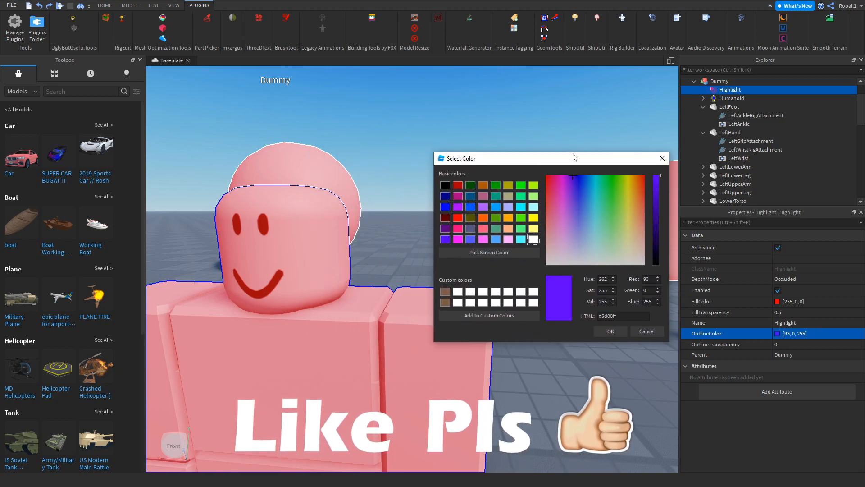
{"action": "left_click", "coordinate": [609, 332]}
{"action": "right_click_drag", "start_coordinate": [580, 347], "coordinate": [580, 348]}
{"action": "key", "text": "a"}
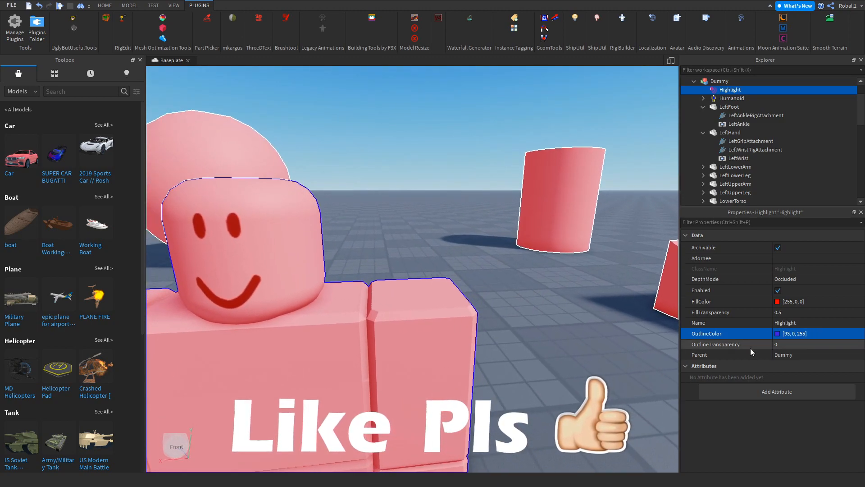
- Set the OutlineTransparency of the Dummy's Highlight to 0.5
{"action": "left_click", "coordinate": [780, 343]}
{"action": "type", "text": "0.5"}
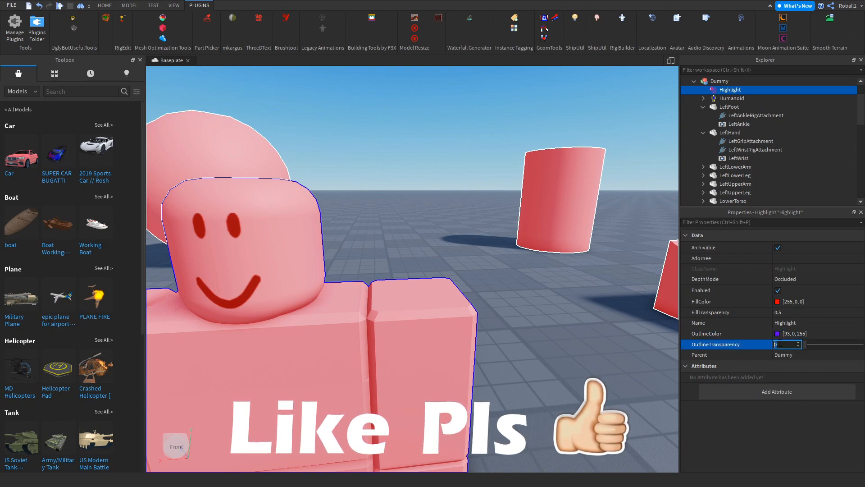
{"action": "key", "text": "Return"}
{"action": "right_click_drag", "start_coordinate": [628, 349], "coordinate": [628, 348]}
{"action": "key", "text": "w"}
- Examine the semi-transparent outline around the Dummy's head and shoulders, undoing the accidental edit made on the way
{"action": "left_click_drag", "start_coordinate": [392, 284], "coordinate": [447, 305]}
{"action": "key", "text": "ctrl+z"}
{"action": "left_click", "coordinate": [622, 271]}
{"action": "right_click_drag", "start_coordinate": [622, 270], "coordinate": [622, 271]}
{"action": "right_click_drag", "start_coordinate": [391, 290], "coordinate": [397, 289]}
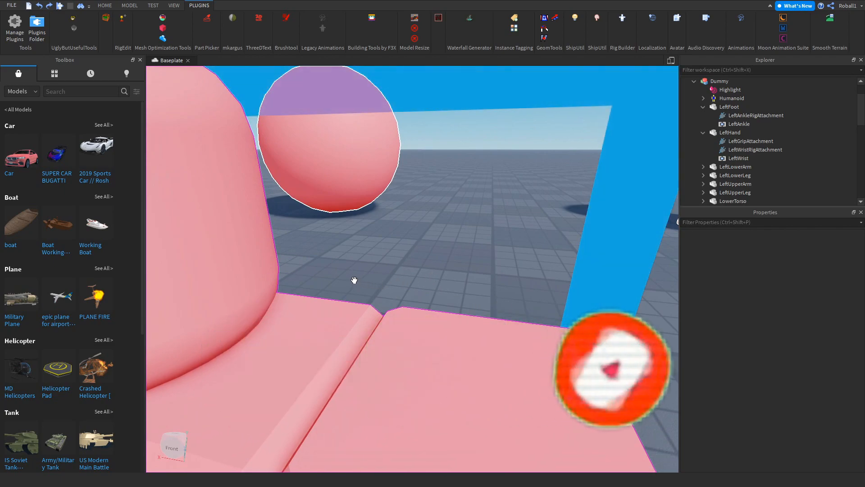
{"action": "left_click_drag", "start_coordinate": [626, 276], "coordinate": [511, 291]}
{"action": "right_click_drag", "start_coordinate": [512, 291], "coordinate": [513, 291]}
{"action": "scroll", "coordinate": [513, 291], "scroll_direction": "down", "scroll_amount": 4}
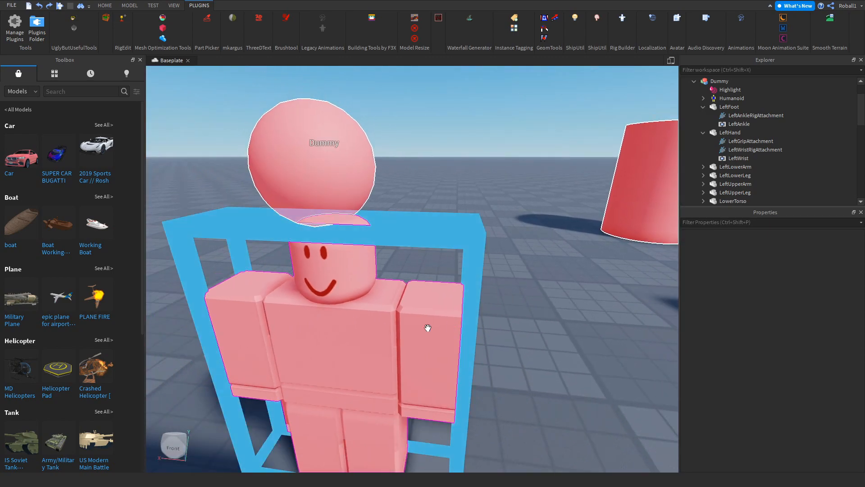
- Try an OutlineTransparency of 1 on the Dummy's Highlight, set it to 0, and view the outline up close
{"action": "left_click", "coordinate": [428, 324]}
{"action": "left_click", "coordinate": [709, 89]}
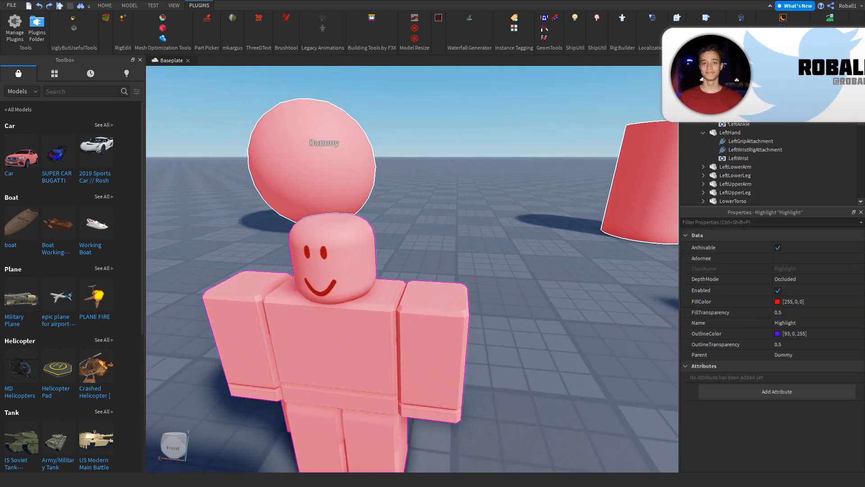
{"action": "left_click", "coordinate": [784, 345]}
{"action": "type", "text": "1"}
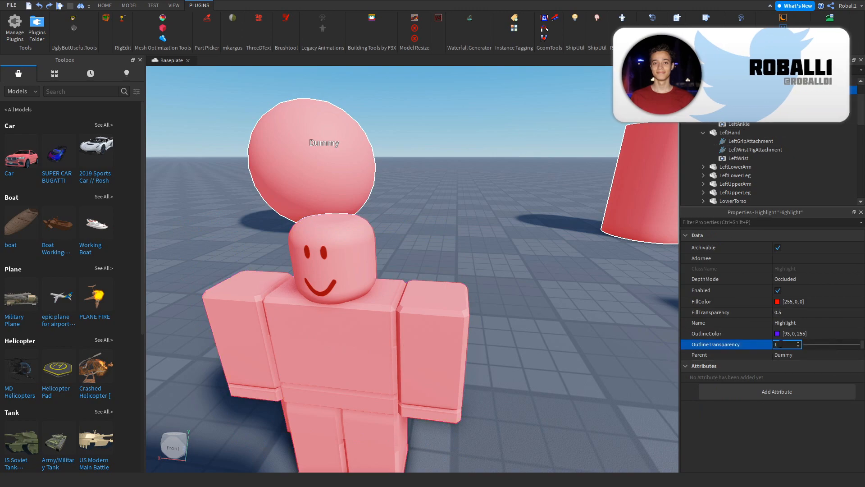
{"action": "key", "text": "BackSpace"}
{"action": "type", "text": "0"}
{"action": "key", "text": "Return"}
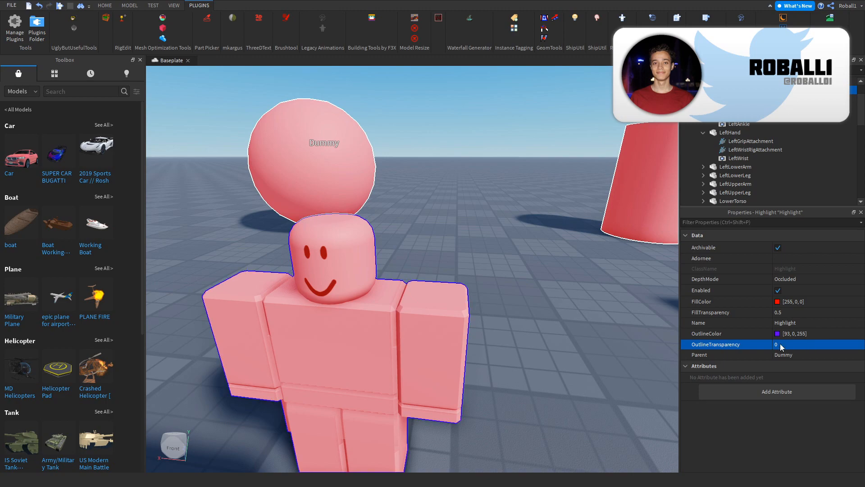
{"action": "right_click_drag", "start_coordinate": [572, 315], "coordinate": [614, 307]}
{"action": "key", "text": "w"}
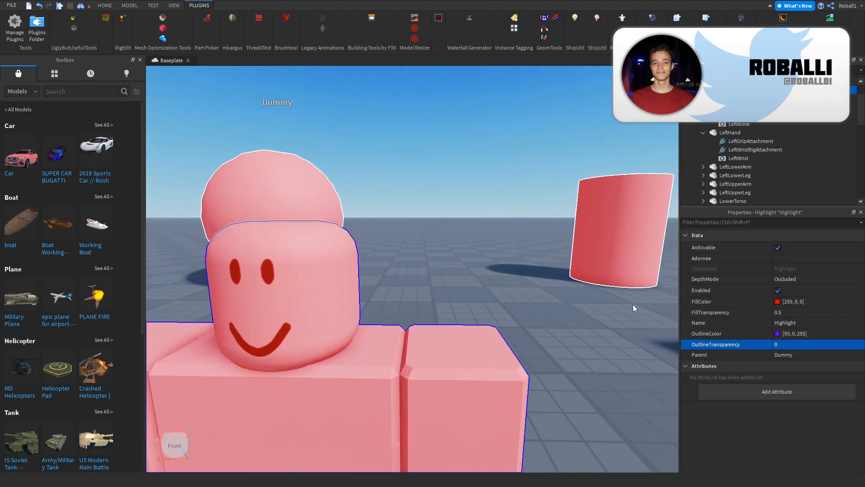
- Examine the fully opaque violet outline around the Dummy's head, torso and arms from farther back
{"action": "key", "text": "s"}
{"action": "key", "text": "a"}
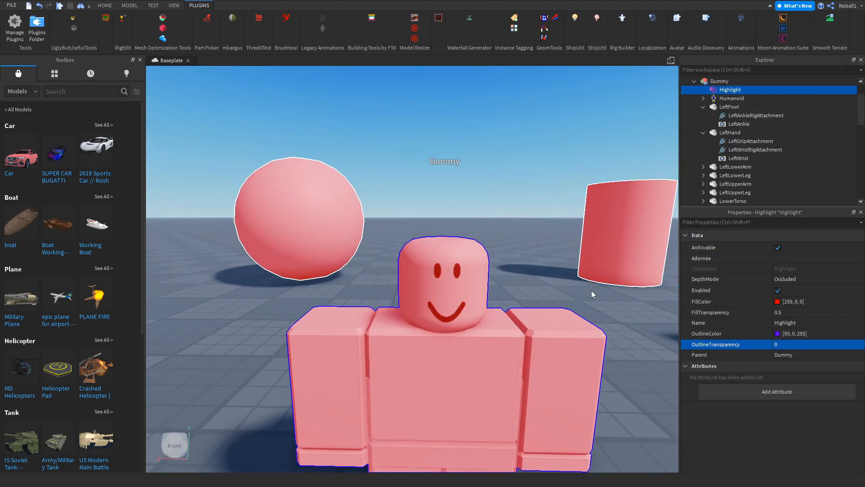
{"action": "key", "text": "s"}
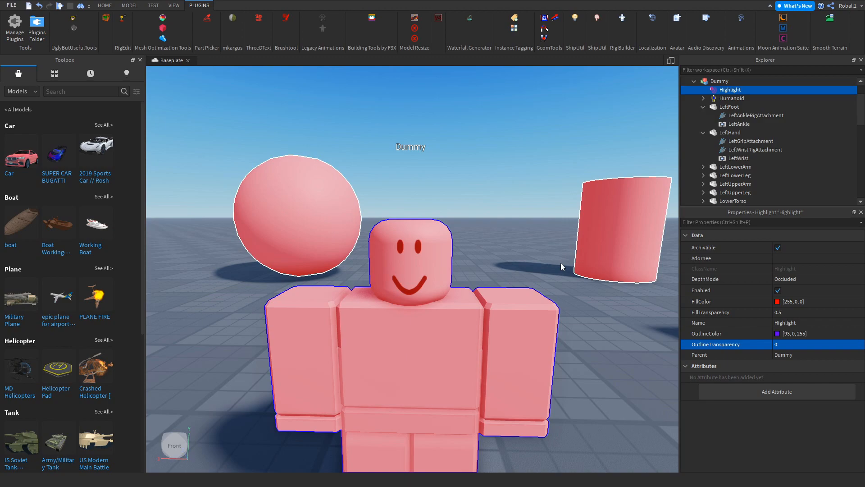
{"action": "key", "text": "w"}
{"action": "right_click_drag", "start_coordinate": [561, 263], "coordinate": [565, 263]}
{"action": "key", "text": "s"}
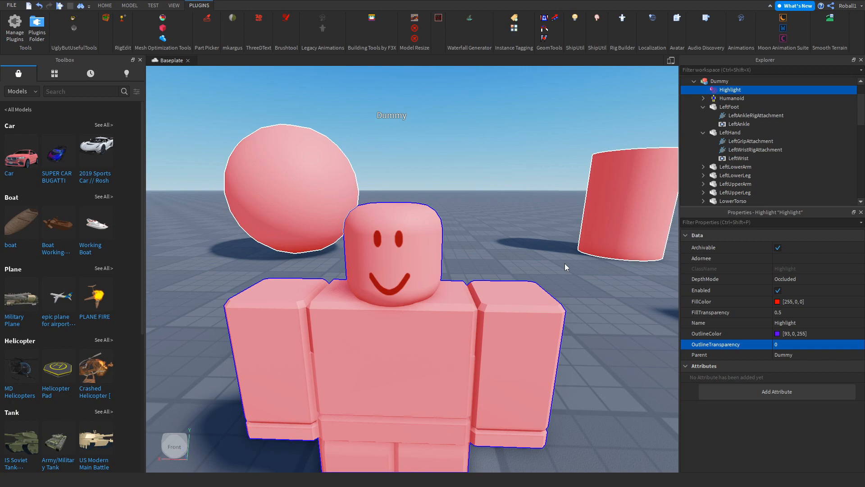
- Set the OutlineTransparency of the Dummy's Highlight to 0.5 while viewing the head and shoulder up close
{"action": "key", "text": "d"}
{"action": "right_click_drag", "start_coordinate": [454, 293], "coordinate": [453, 294]}
{"action": "key", "text": "w"}
{"action": "key", "text": "a"}
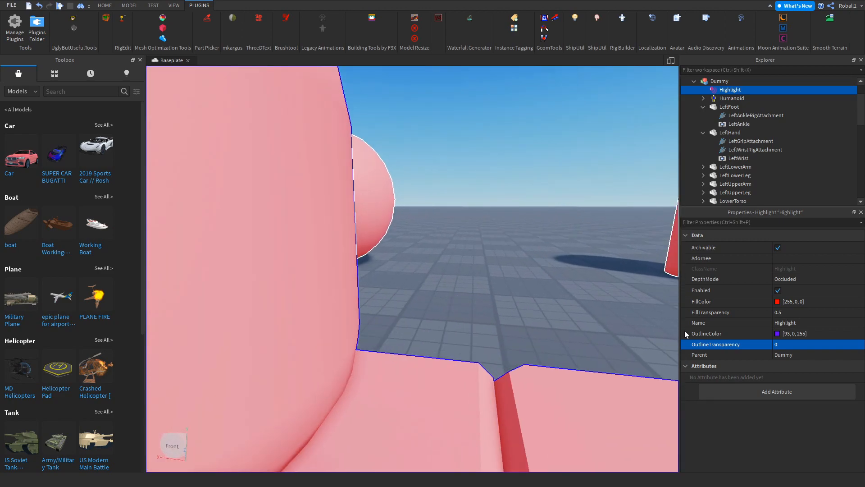
{"action": "left_click", "coordinate": [790, 344]}
{"action": "type", "text": "0.5"}
{"action": "key", "text": "Return"}
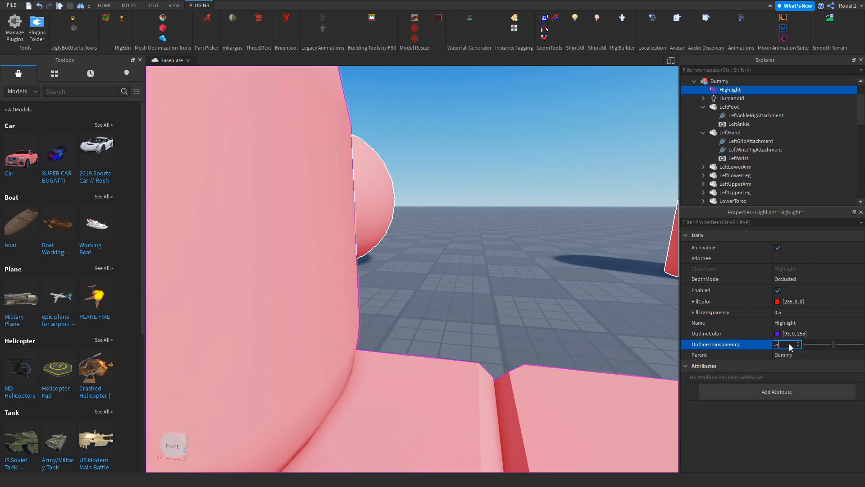
- Examine the Dummy's half-transparent outline from close up and from a distance, and clear the Highlight selection
{"action": "right_click_drag", "start_coordinate": [603, 288], "coordinate": [603, 289]}
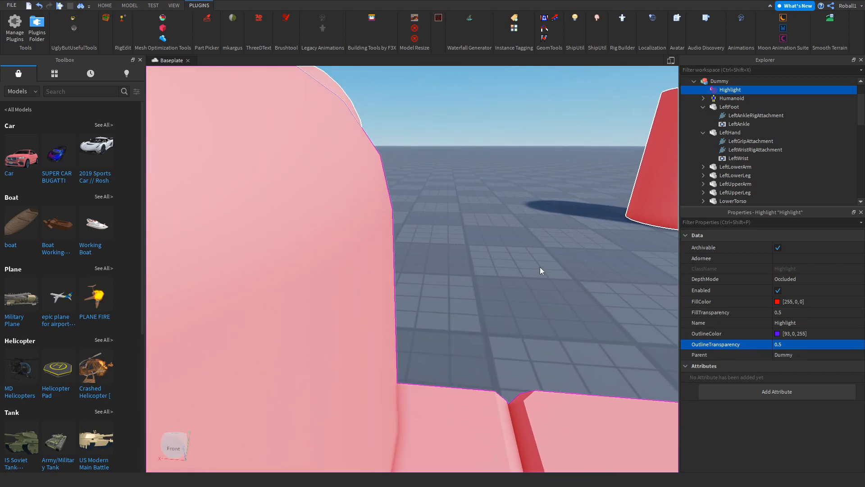
{"action": "right_click_drag", "start_coordinate": [496, 264], "coordinate": [497, 264]}
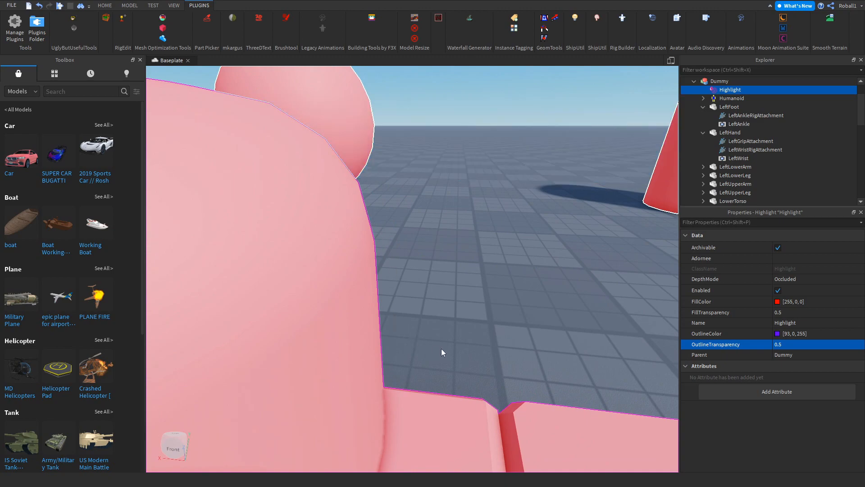
{"action": "scroll", "coordinate": [442, 348], "scroll_direction": "down", "scroll_amount": 3}
{"action": "scroll", "coordinate": [442, 348], "scroll_direction": "up", "scroll_amount": 1}
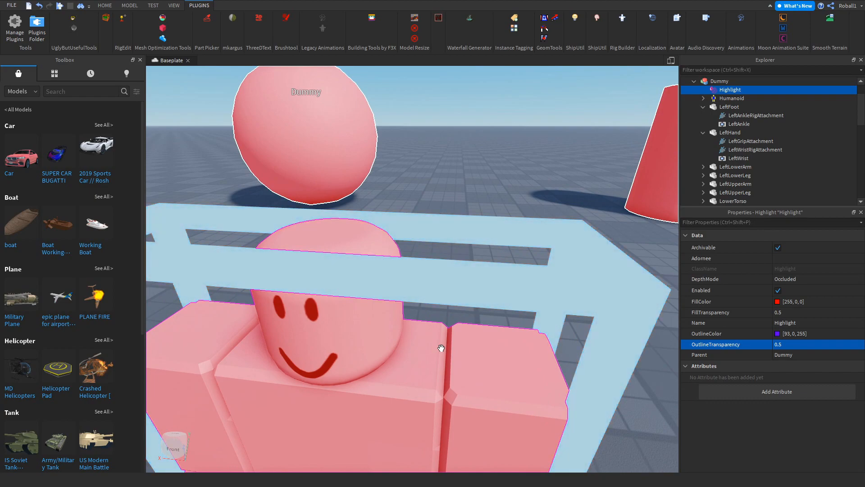
{"action": "scroll", "coordinate": [441, 348], "scroll_direction": "up", "scroll_amount": 2}
{"action": "scroll", "coordinate": [441, 348], "scroll_direction": "down", "scroll_amount": 1}
{"action": "right_click_drag", "start_coordinate": [493, 302], "coordinate": [493, 299]}
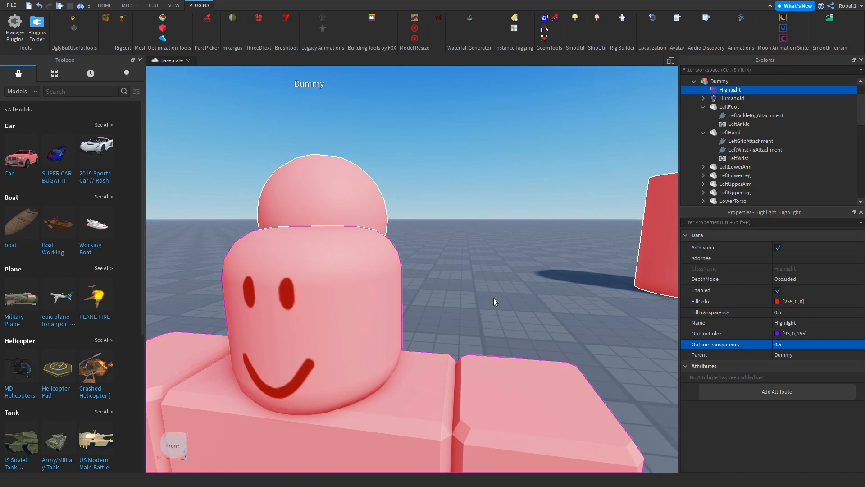
{"action": "middle_click_drag", "start_coordinate": [399, 237], "coordinate": [400, 321]}
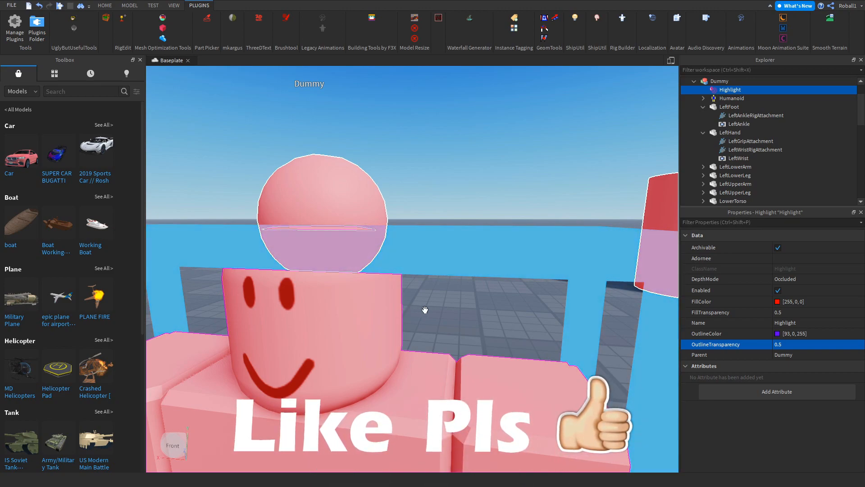
{"action": "left_click", "coordinate": [423, 152]}
{"action": "scroll", "coordinate": [434, 150], "scroll_direction": "down", "scroll_amount": 8}
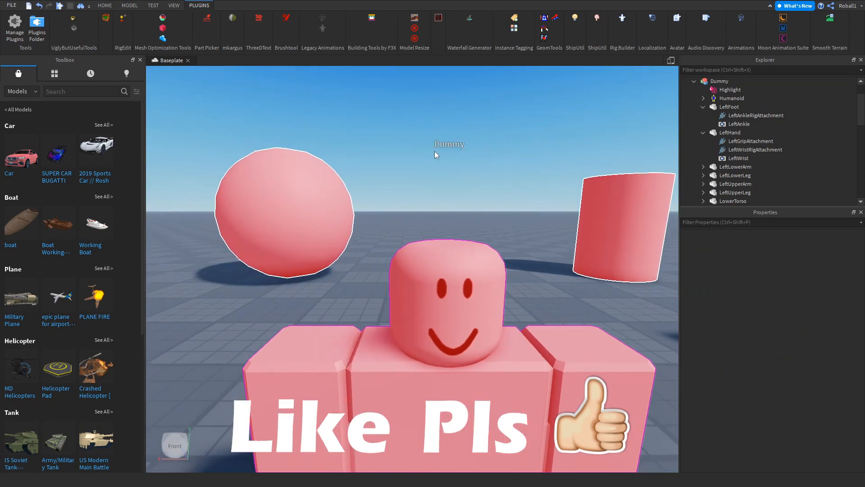
{"action": "right_click_drag", "start_coordinate": [434, 150], "coordinate": [435, 151]}
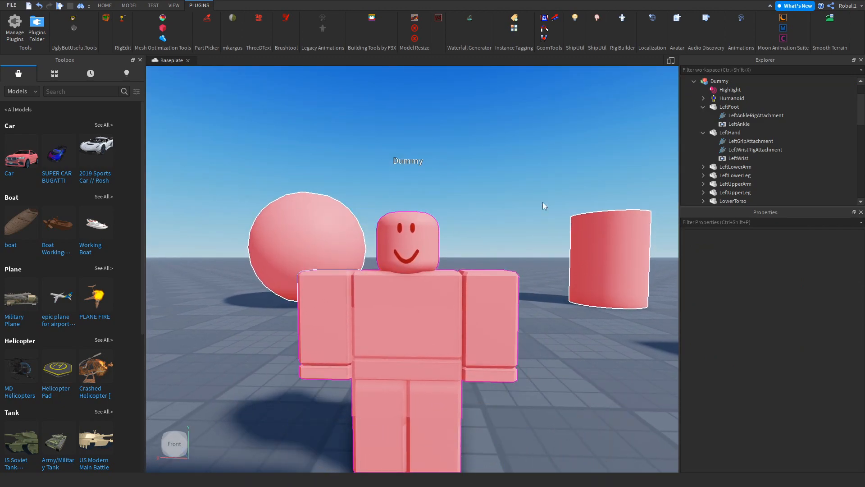
- Move the sphere part sideways away from the Dummy to position -11, 5, 34 and deselect it
{"action": "left_click", "coordinate": [326, 242]}
{"action": "left_click_drag", "start_coordinate": [398, 251], "coordinate": [309, 248]}
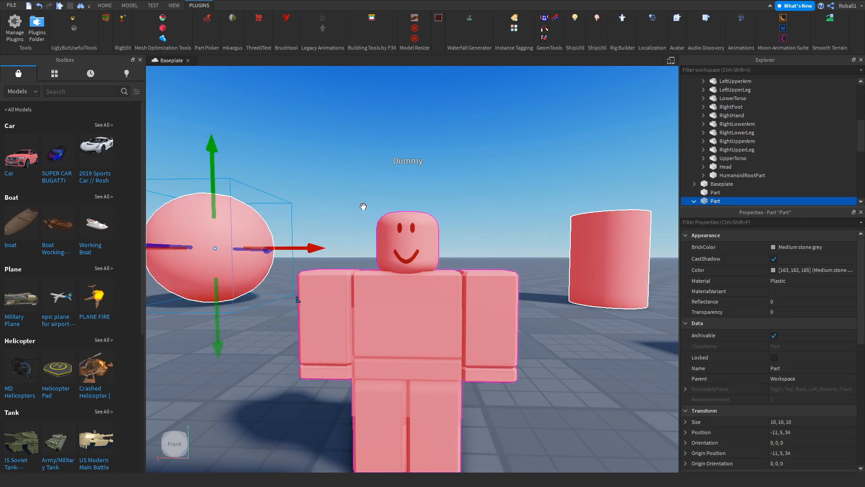
{"action": "left_click", "coordinate": [346, 216]}
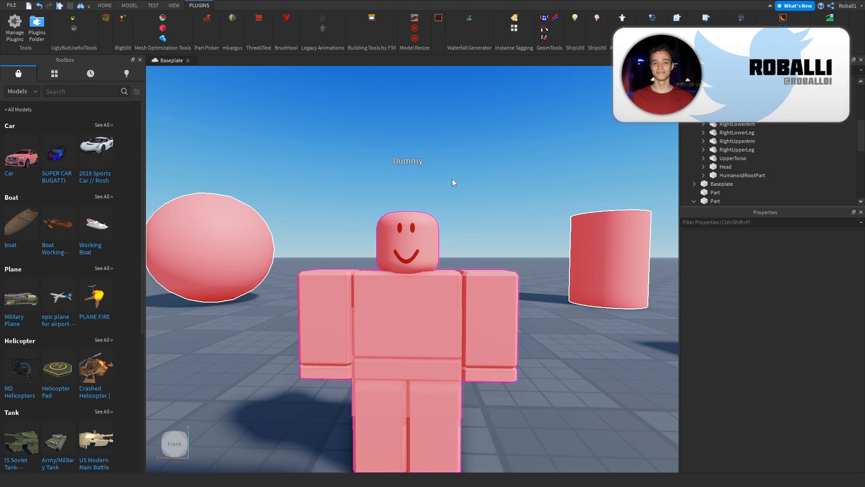
{"action": "left_click_drag", "start_coordinate": [465, 130], "coordinate": [347, 185]}
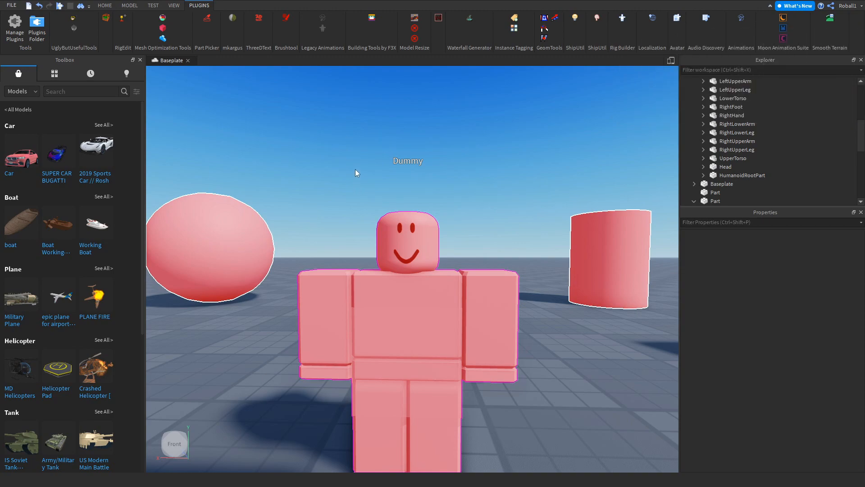